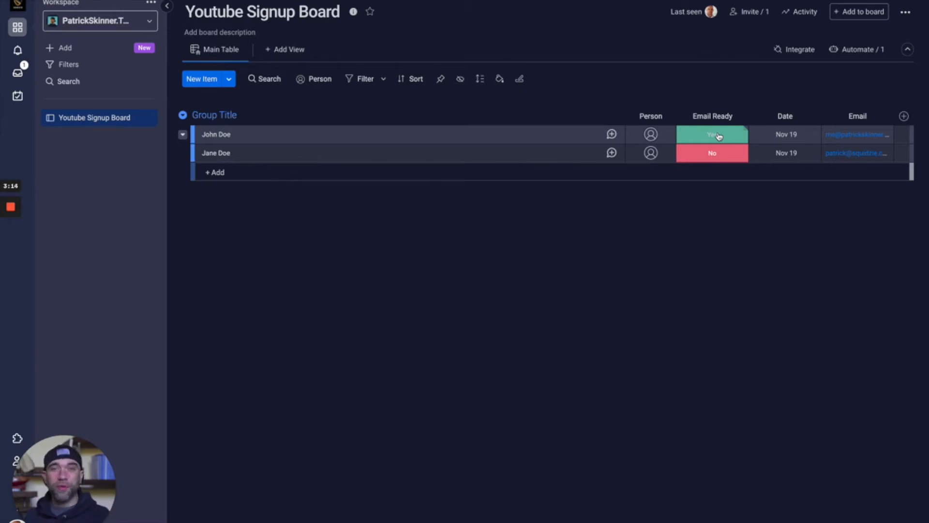
Step: Add a Webhooks 'Custom webhook' trigger module to the empty scenario
key("ctrl+Left")
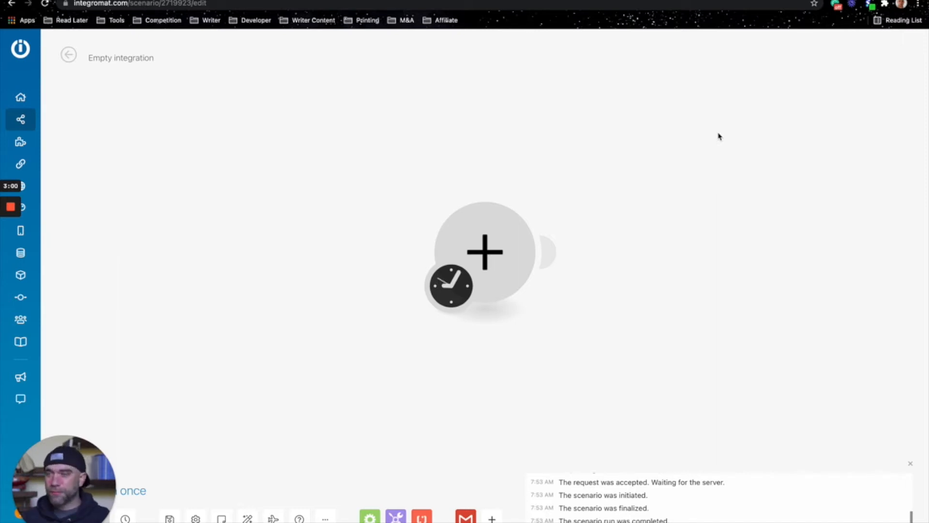
left_click(489, 268)
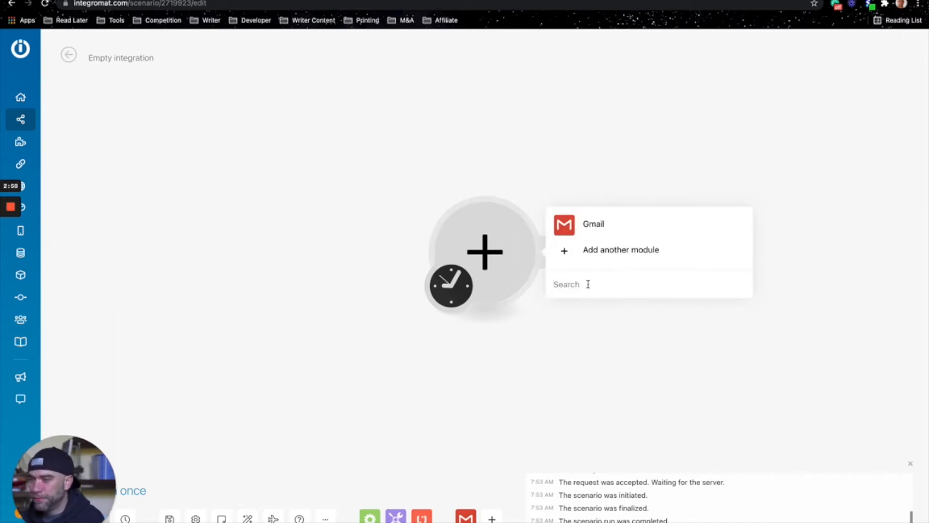
type("web")
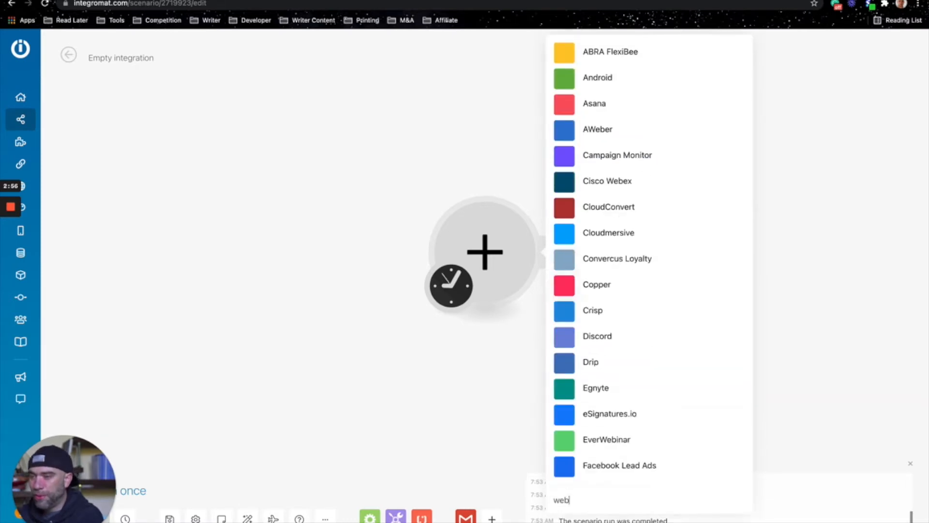
type("hooks")
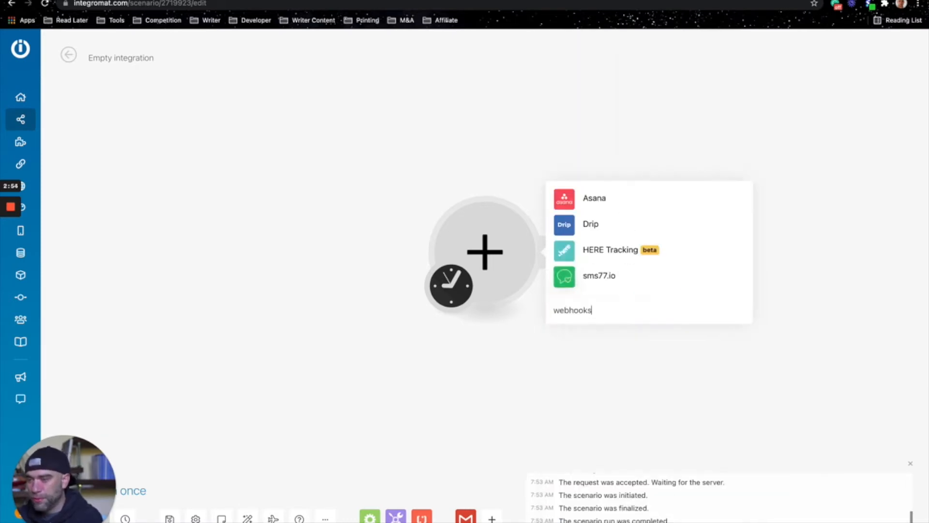
left_click(614, 261)
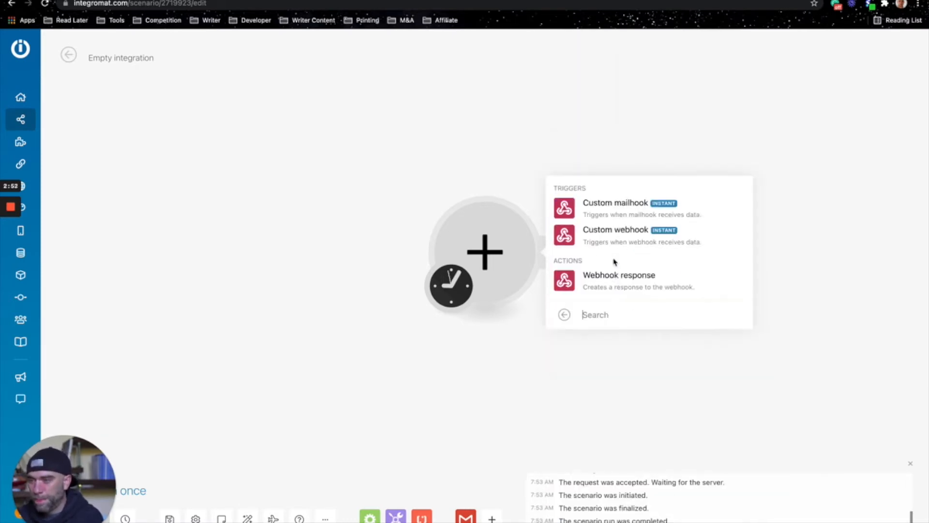
left_click(601, 238)
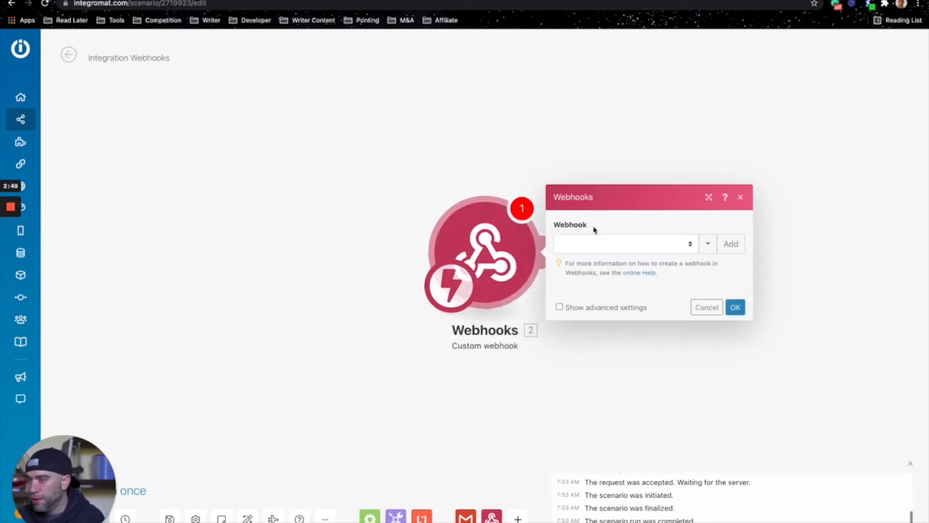
Step: Create a new webhook named 'Email Alias Webhook' and copy its address to the clipboard
left_click(728, 246)
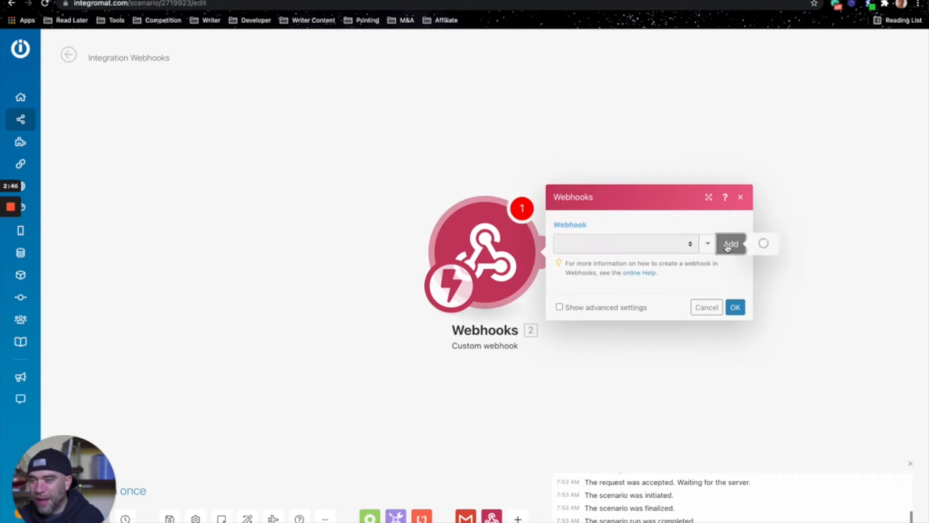
double_click(497, 210)
triple_click(497, 210)
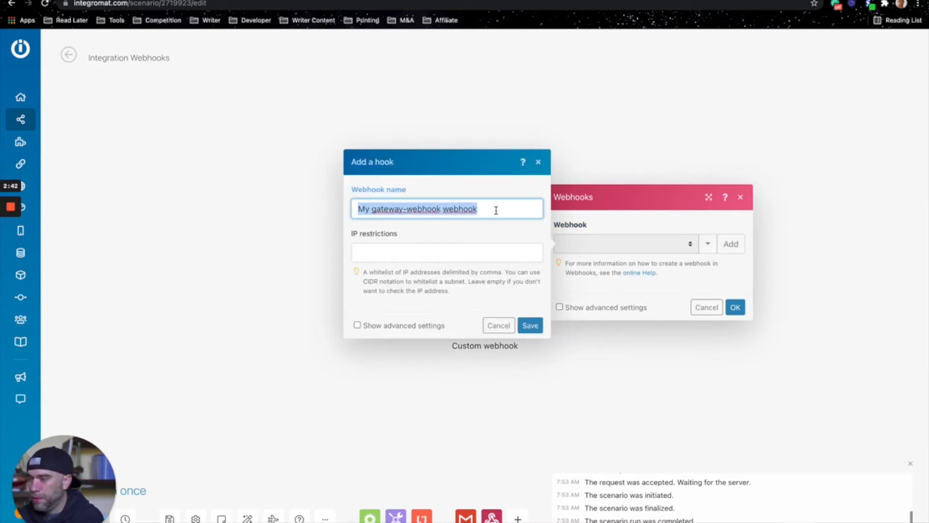
type("Email AI")
type("ias Webhook")
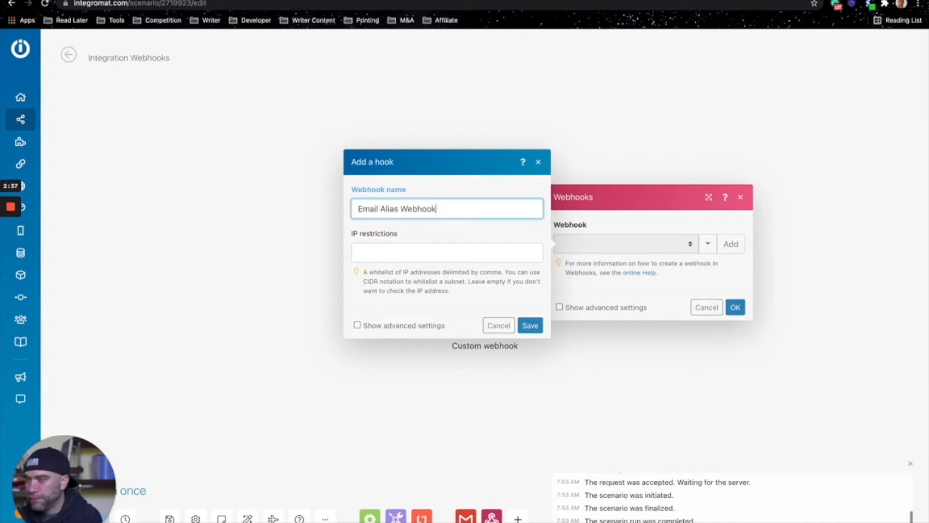
left_click(530, 325)
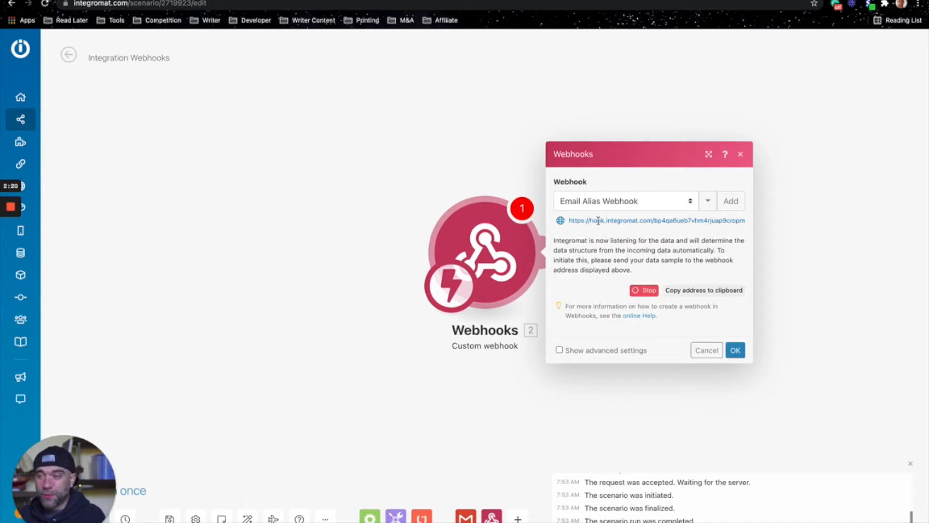
left_click(683, 292)
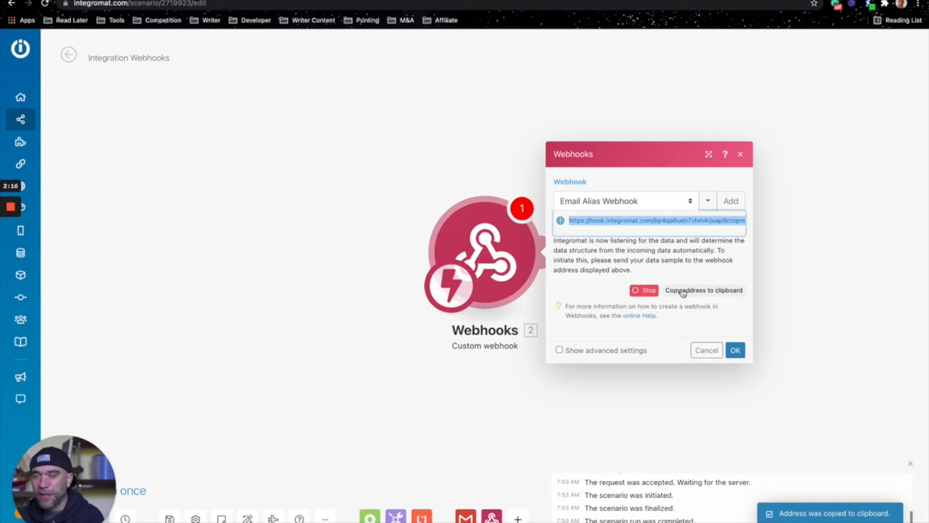
Step: Open the board's integrations and search for the webhooks integration
key("ctrl+Right")
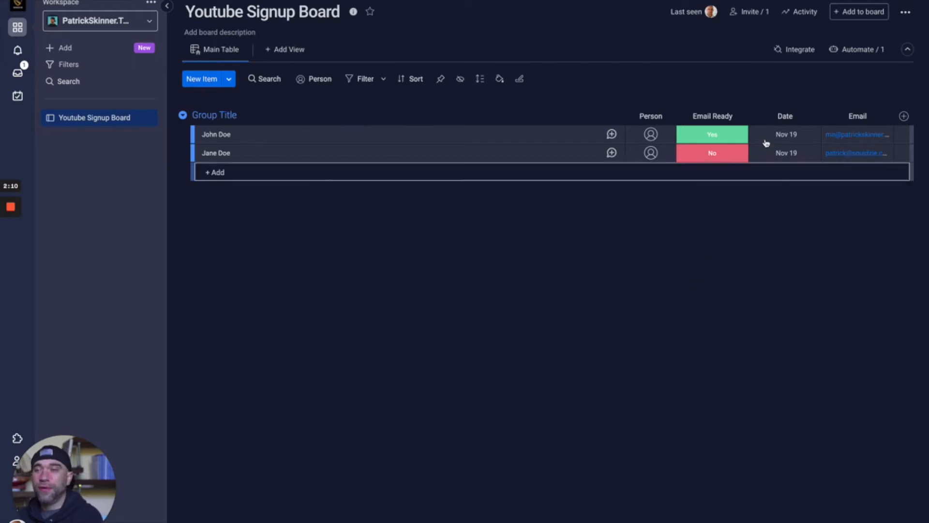
left_click(795, 50)
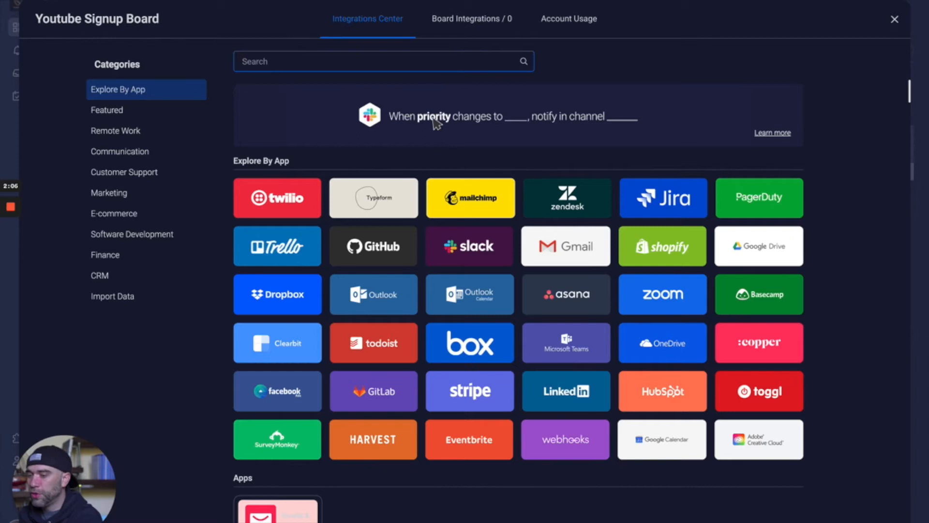
type("webhooks")
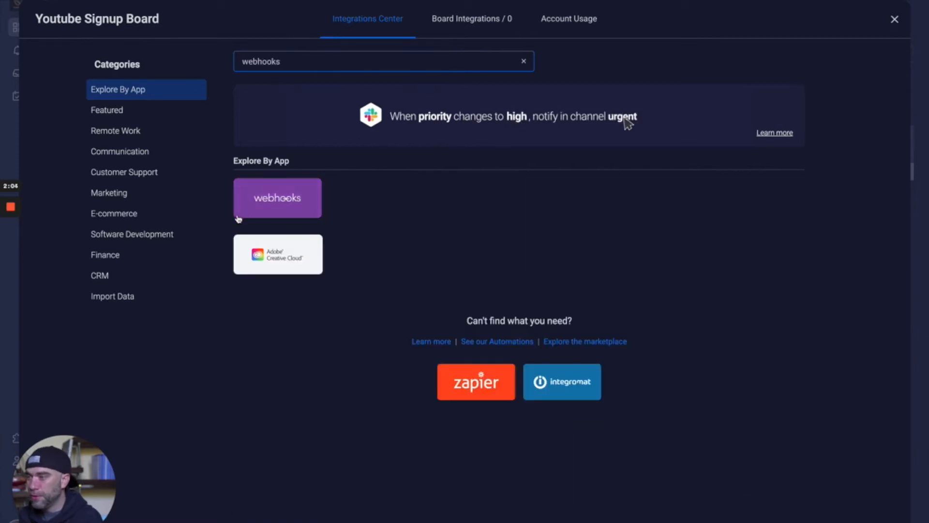
left_click(256, 212)
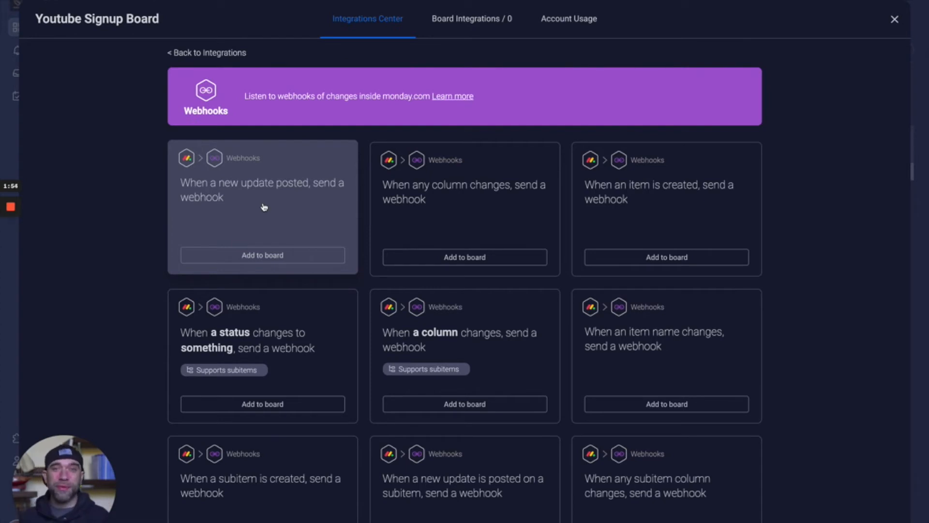
Step: Add the 'When a new update posted, send a webhook' integration to the board using the copied webhook URL
left_click(274, 261)
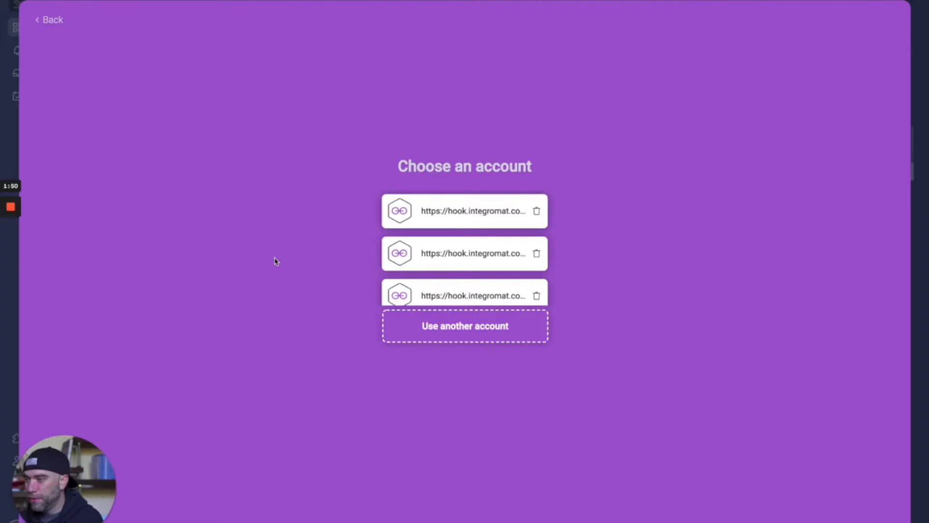
left_click(442, 327)
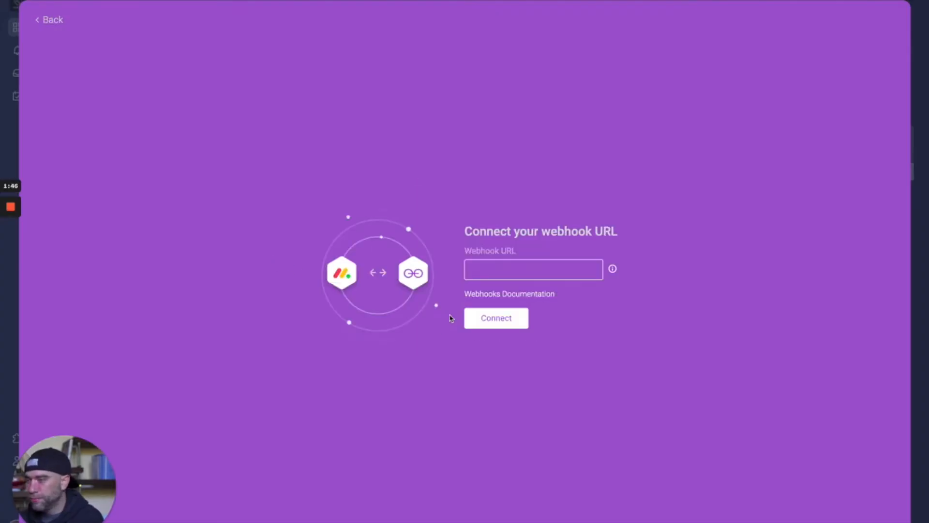
left_click(495, 268)
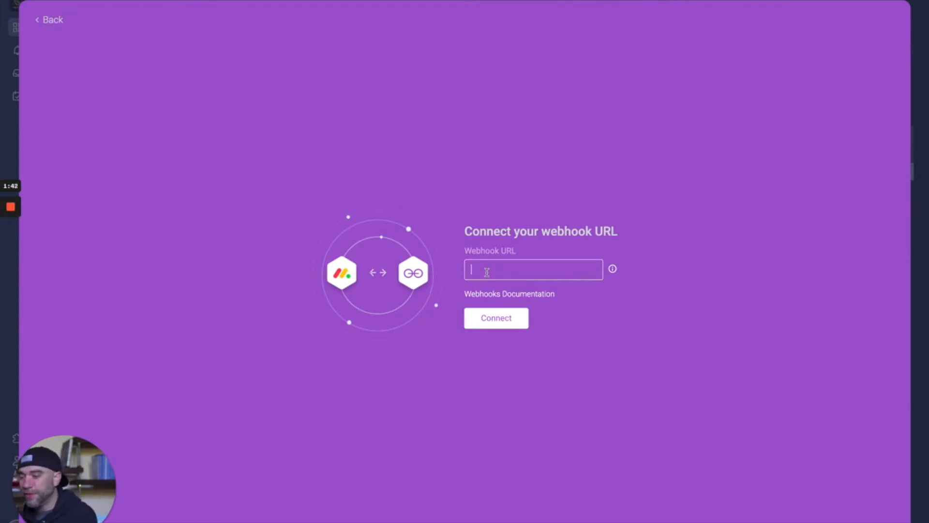
key("ctrl+v")
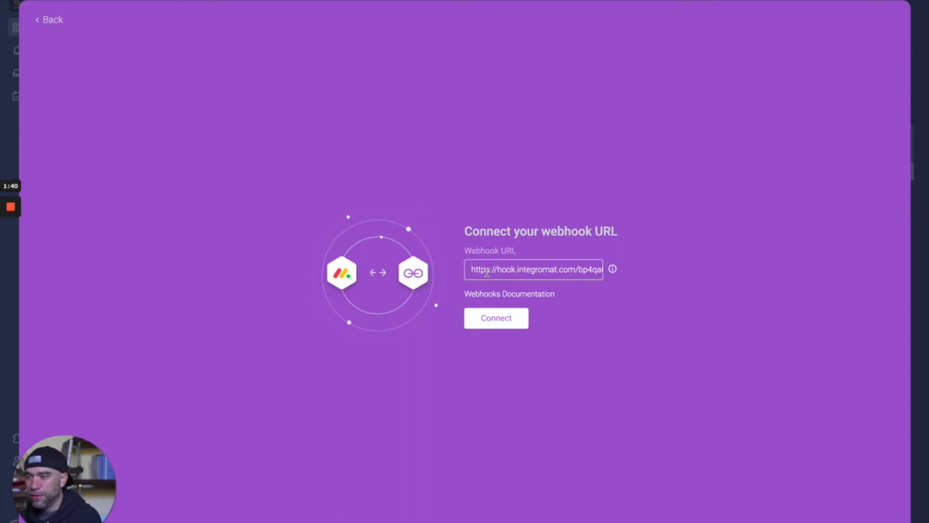
left_click(500, 320)
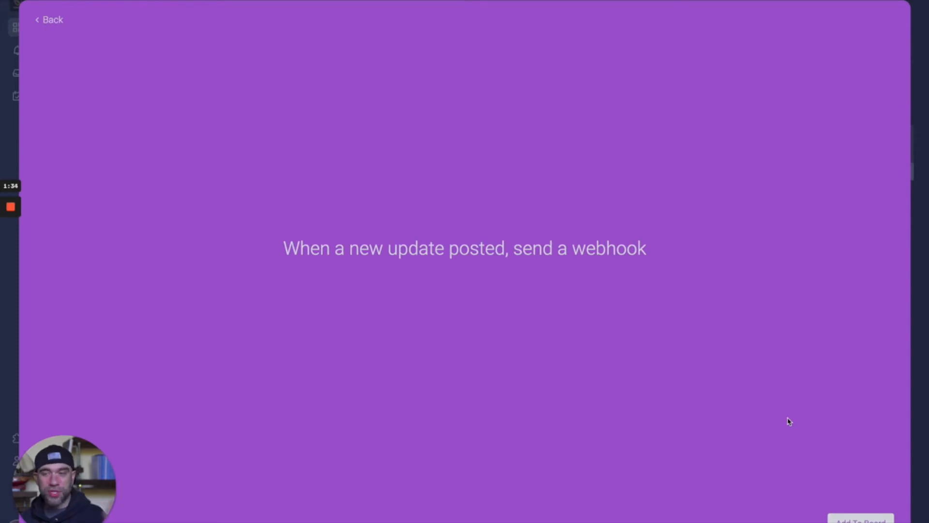
left_click(862, 517)
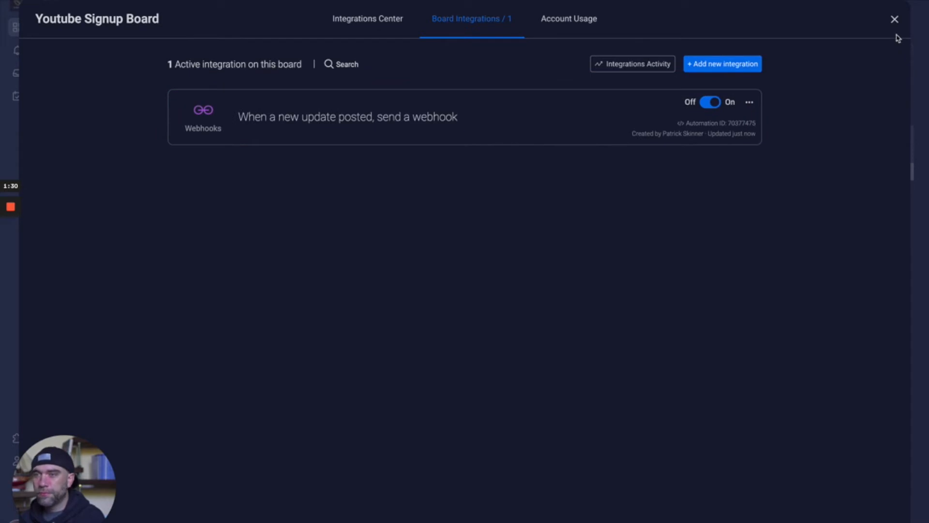
left_click(895, 19)
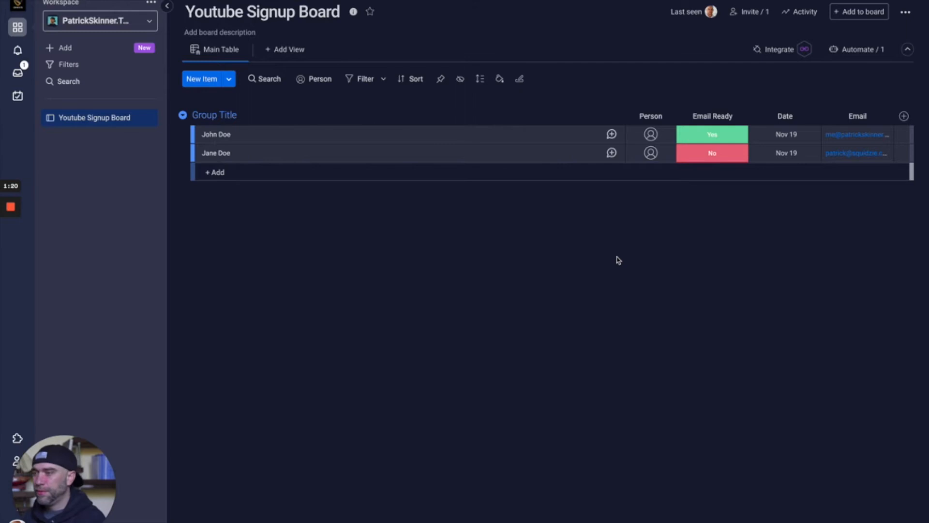
Step: Post an update 'Test Email Update' on the first item of the board
left_click(613, 135)
left_click(638, 84)
type("Te")
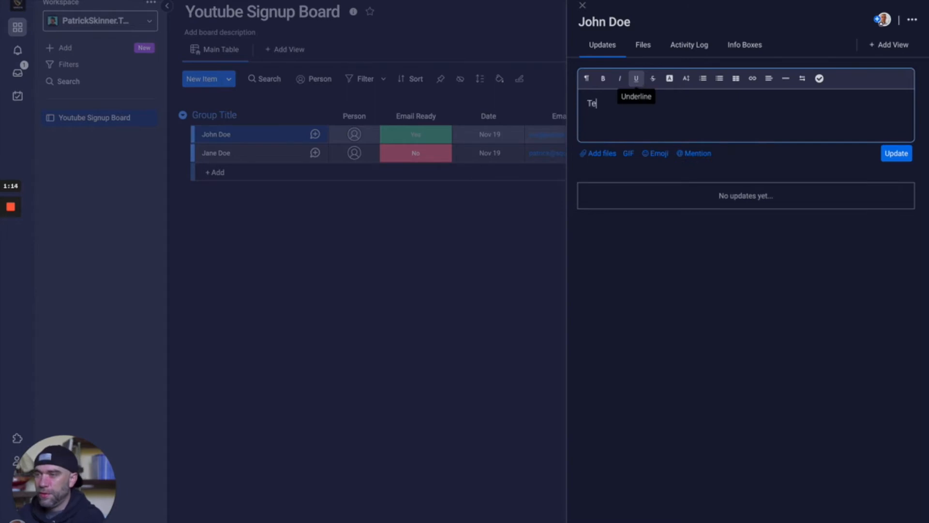
type("st Email Upd")
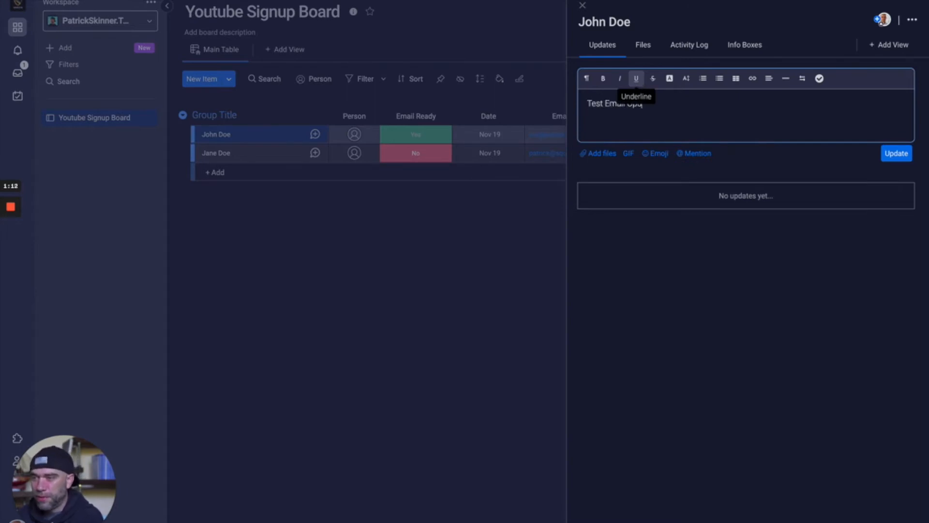
type("ate")
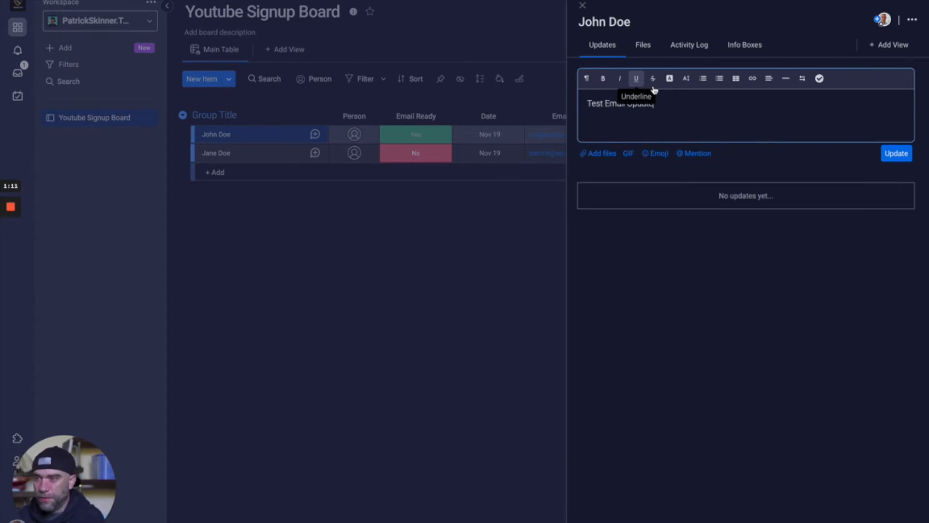
left_click(895, 158)
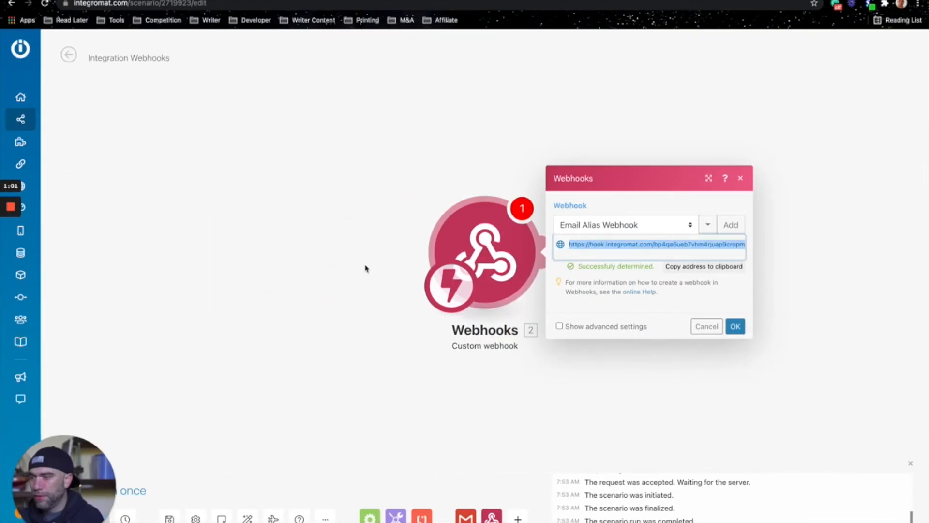
Step: Confirm the webhook module, run the scenario once, and inspect the received bundle content
left_click(734, 326)
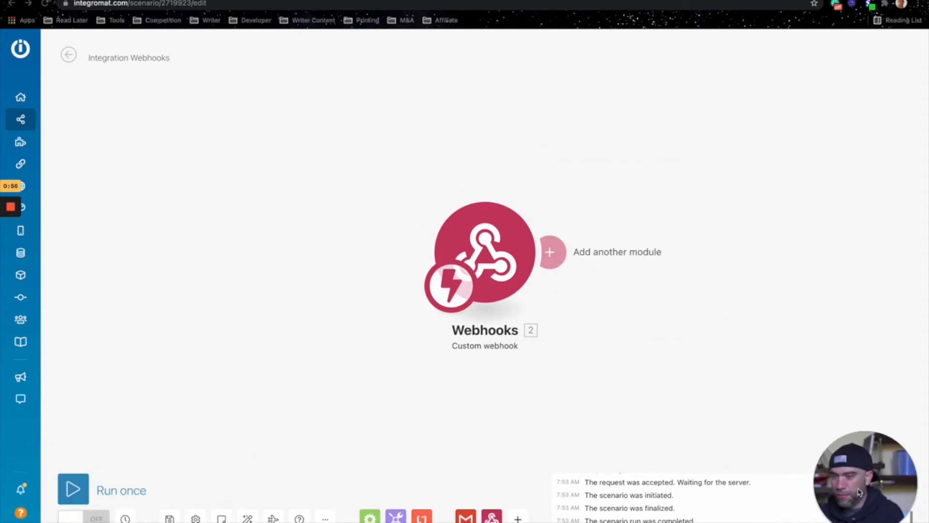
left_click(76, 500)
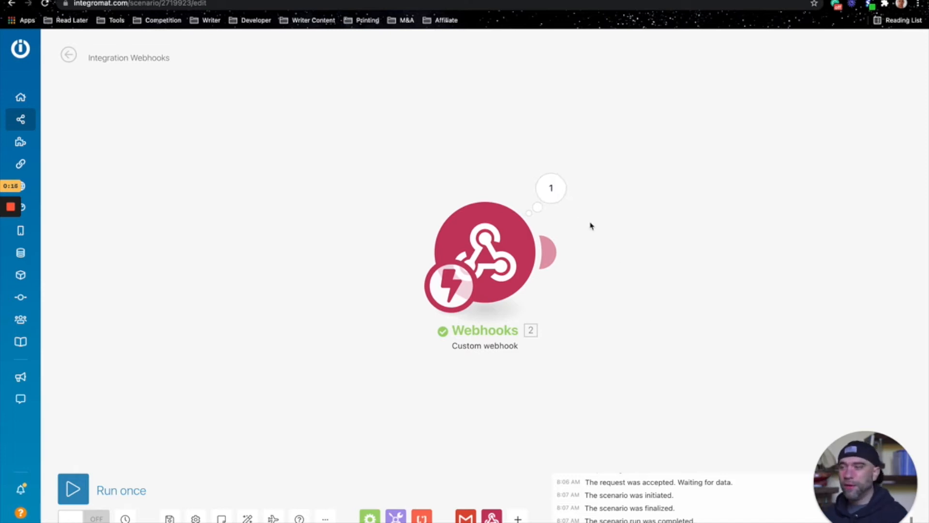
left_click(557, 199)
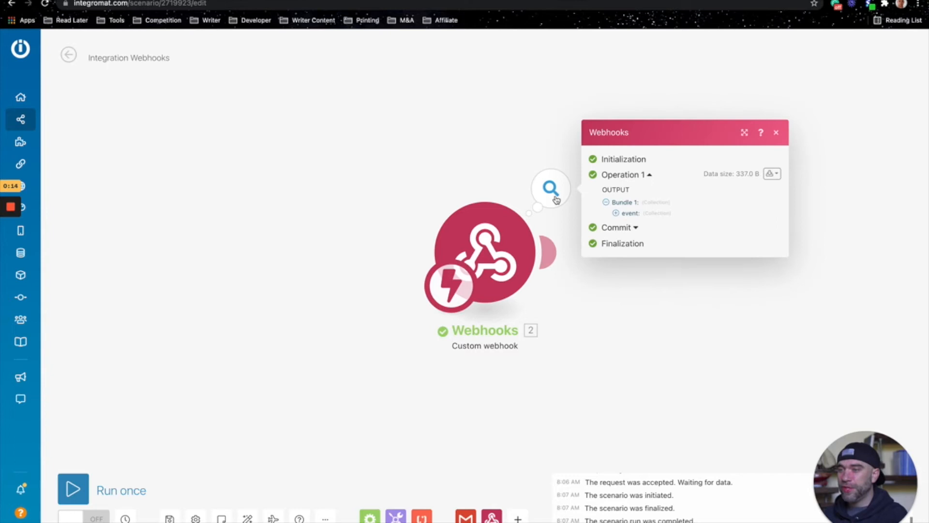
left_click(771, 173)
left_click(745, 211)
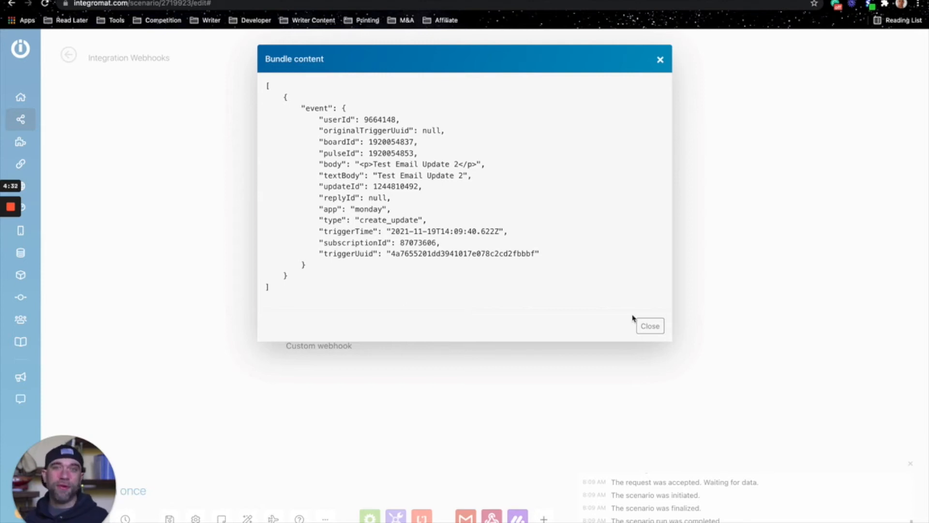
left_click(650, 325)
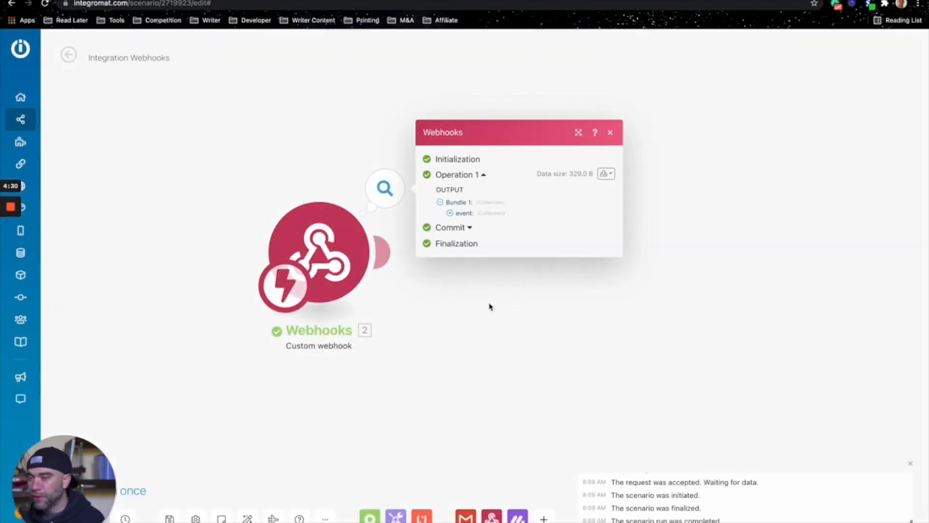
Step: Add a Monday 'Get an Item' module after the webhook trigger
left_click(406, 266)
left_click(385, 252)
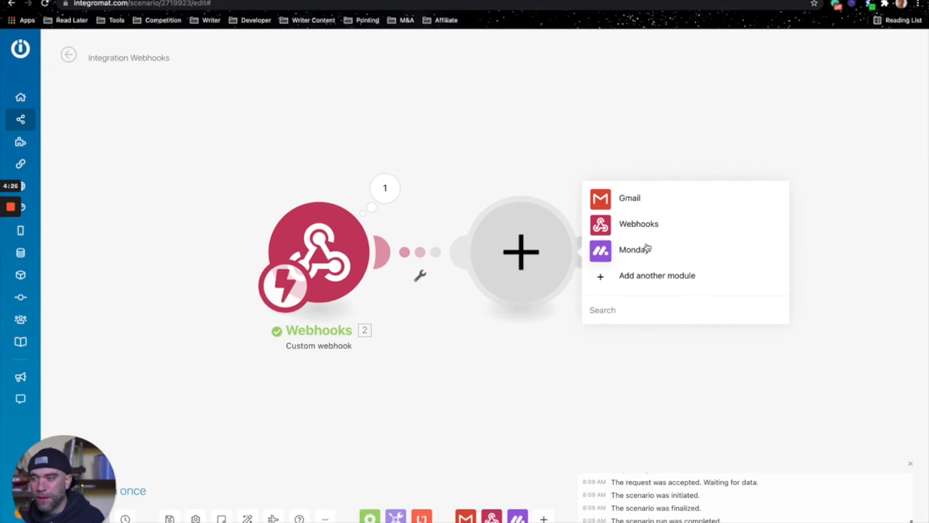
left_click(631, 250)
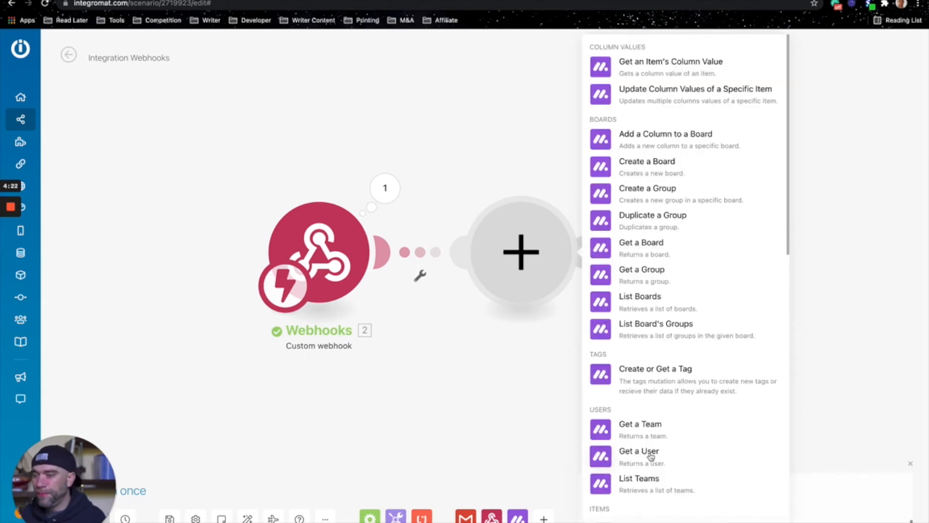
type("get an item")
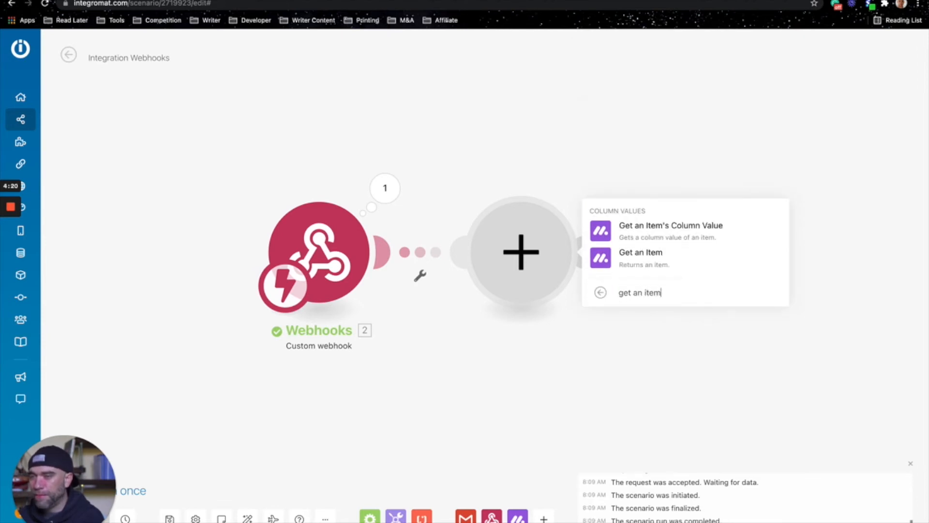
left_click(653, 261)
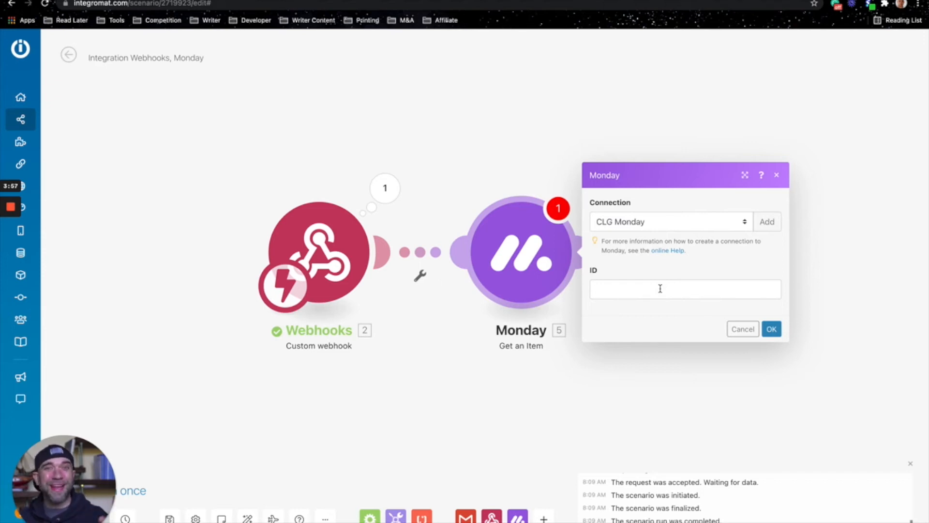
Step: Map the webhook's pulseId into the item ID field and confirm the Monday Get an Item module
left_click(660, 289)
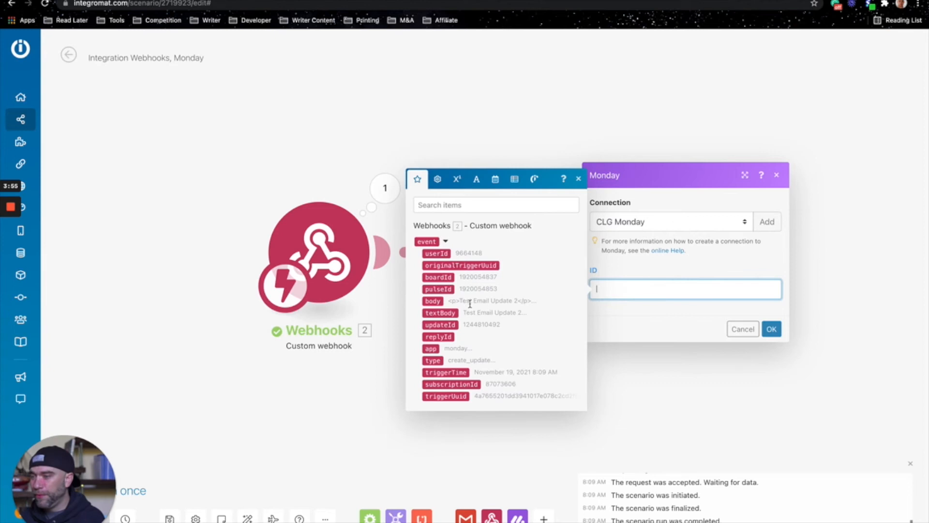
left_click(479, 205)
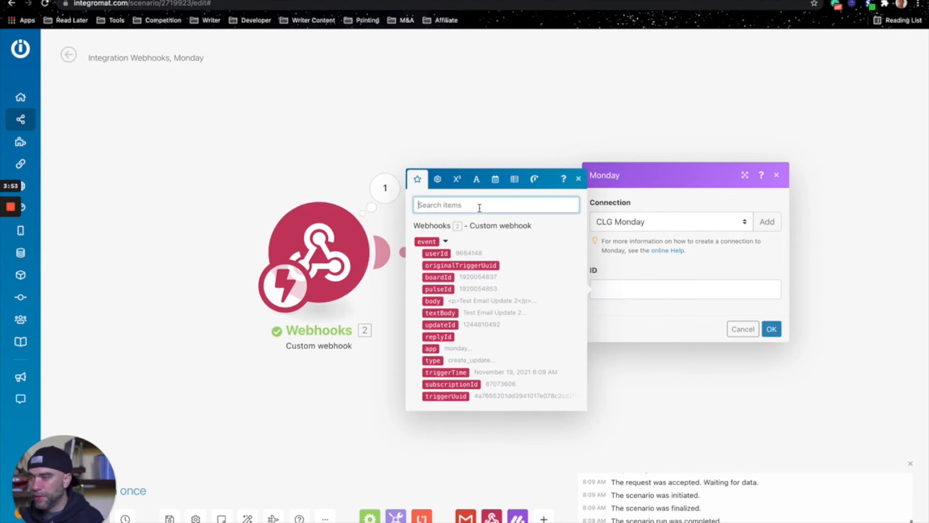
type("pulse")
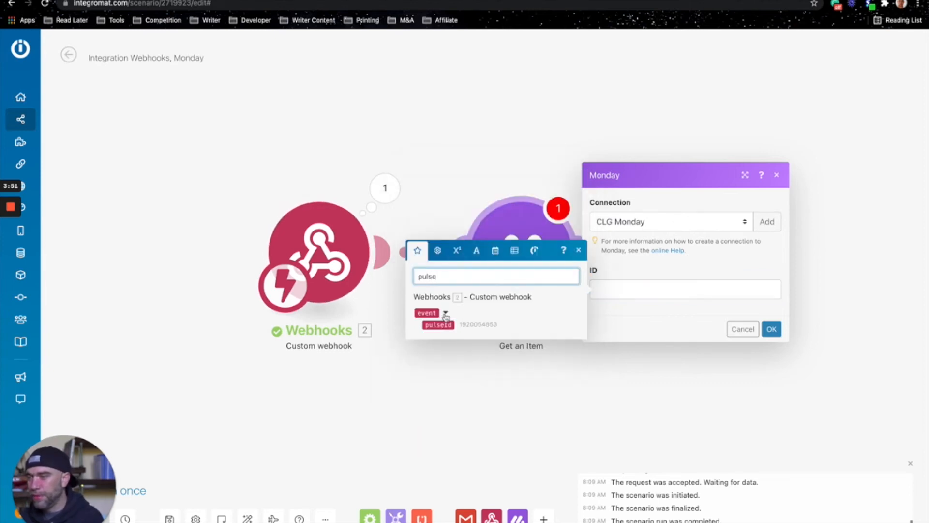
left_click(445, 325)
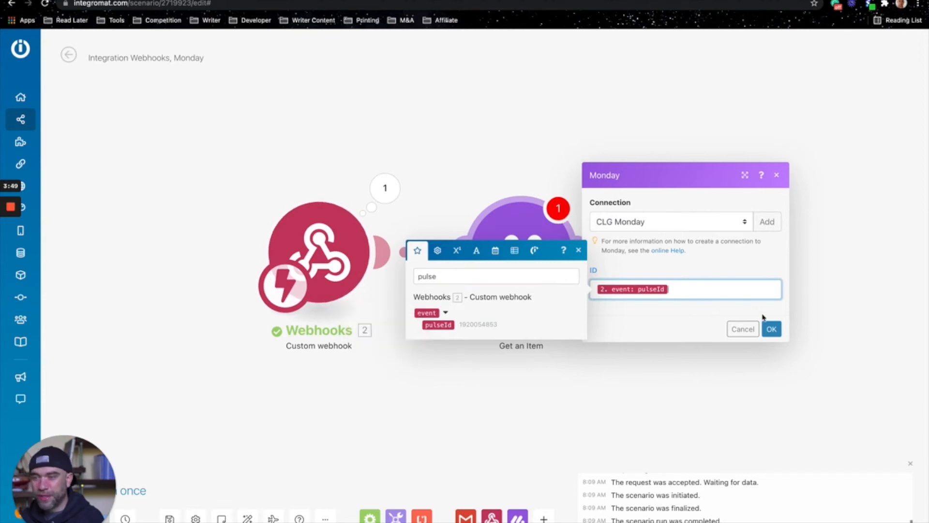
left_click(771, 330)
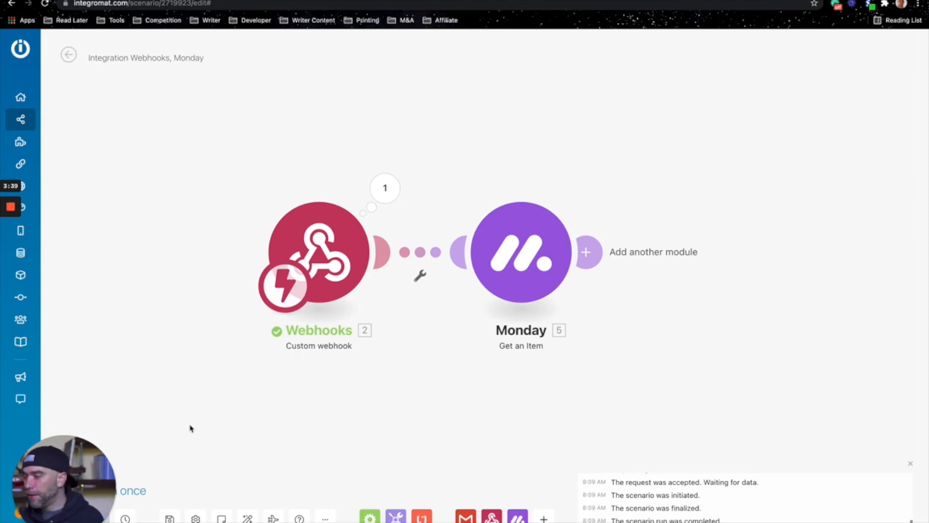
Step: Run the scenario once so it waits for incoming webhook data
left_click_drag(66, 471, 842, 469)
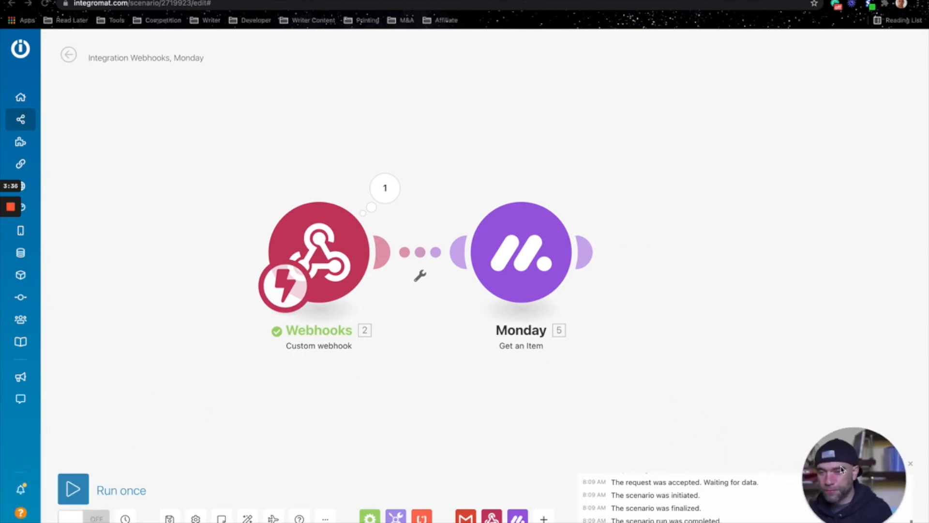
left_click(71, 490)
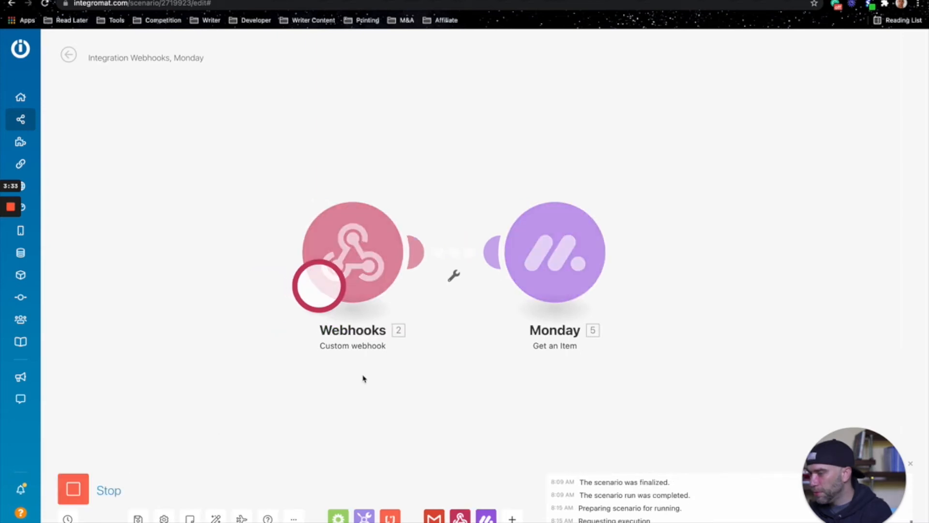
Step: Switch to the monday.com board and post the update 'Test Email' on the John Doe item
key("ctrl+Right")
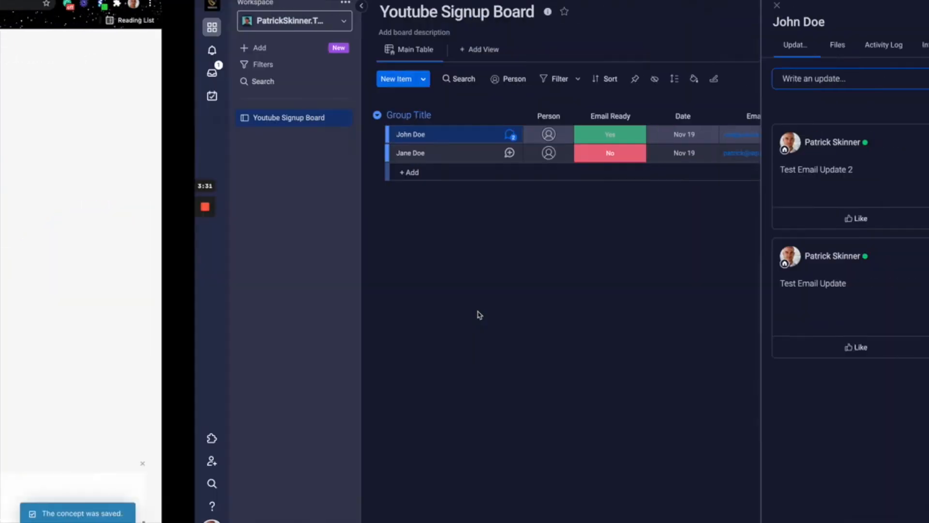
left_click(730, 78)
type("Test Email")
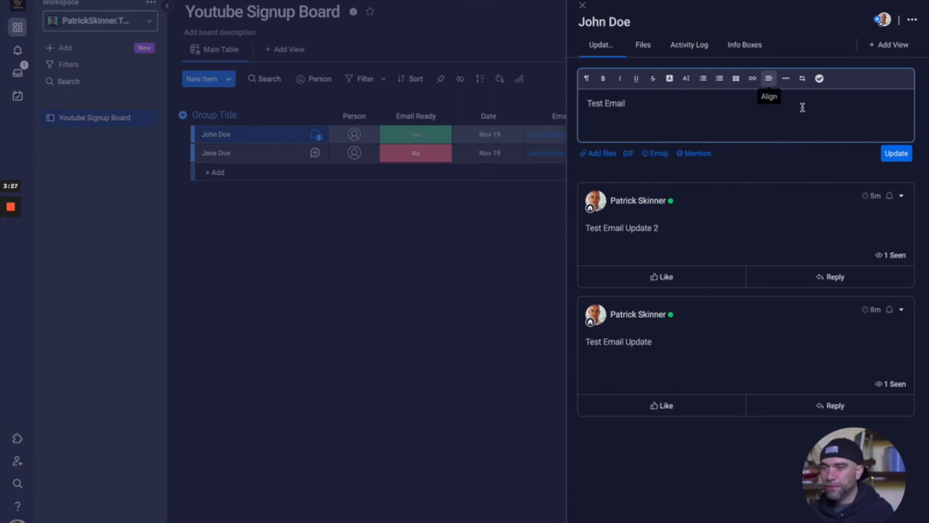
left_click(897, 154)
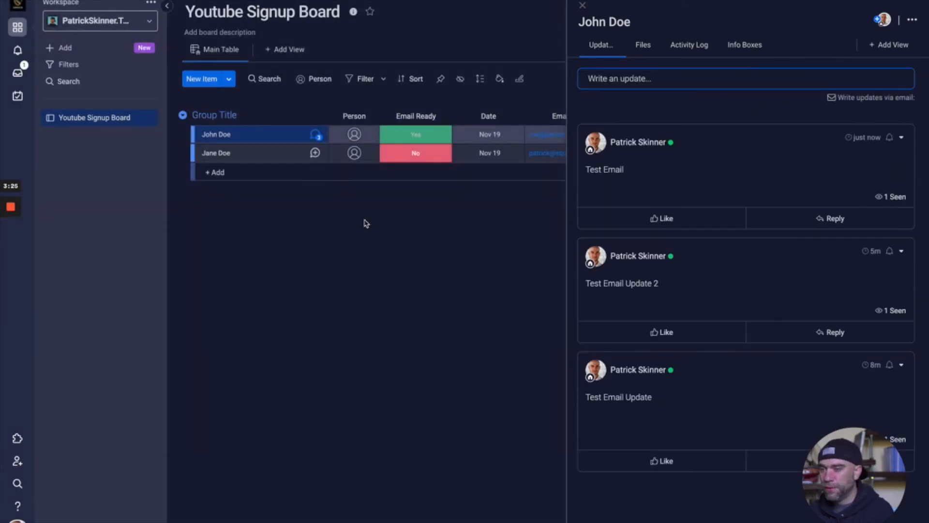
Step: Return to the scenario and inspect the Monday module's output bundle, expanding board, group, column values, assets and mappable column values
key("ctrl+Left")
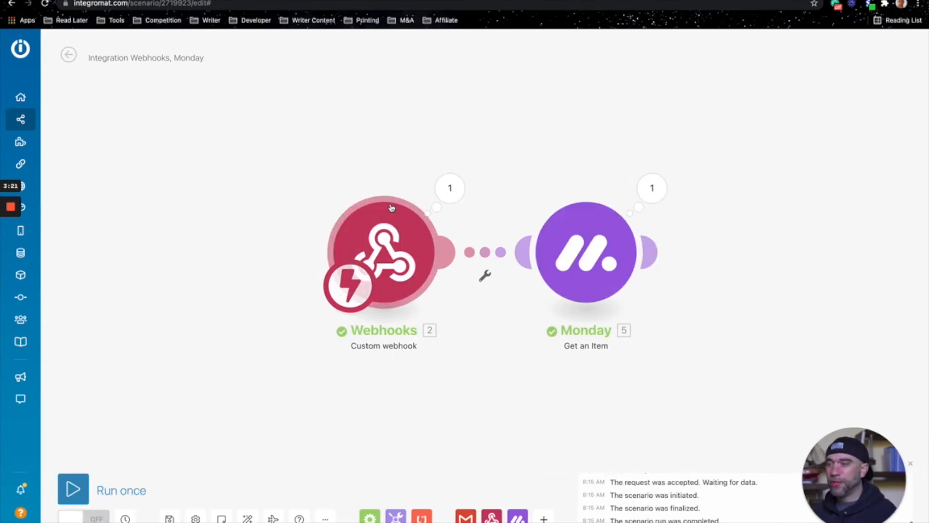
left_click(648, 189)
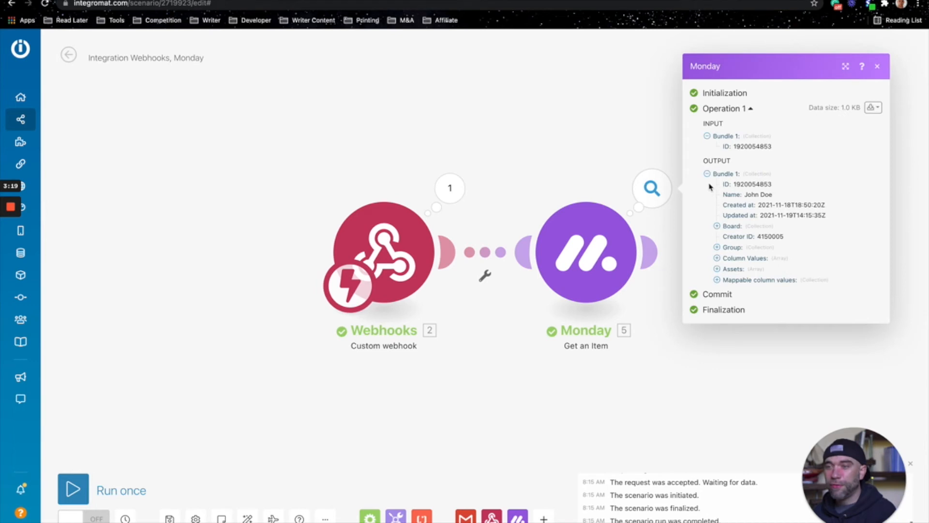
left_click(718, 227)
left_click(718, 252)
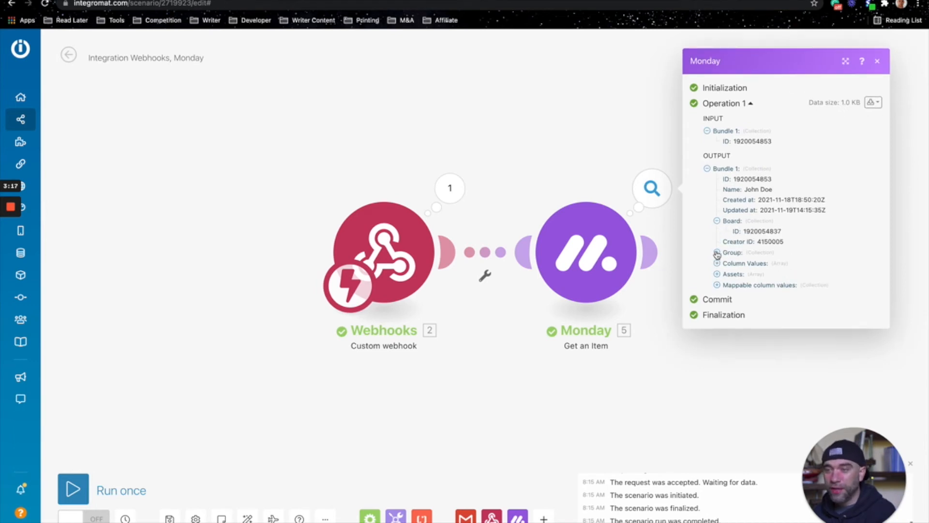
left_click(717, 271)
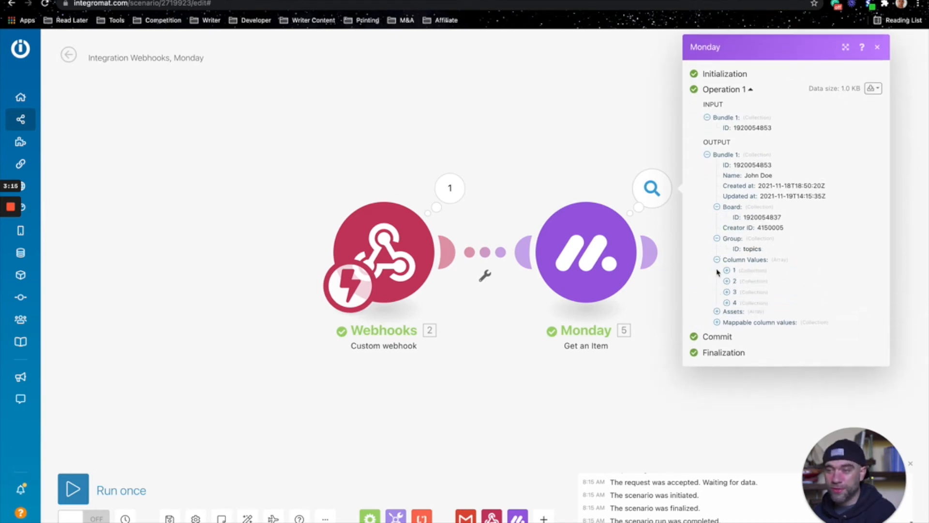
left_click(717, 313)
left_click(719, 336)
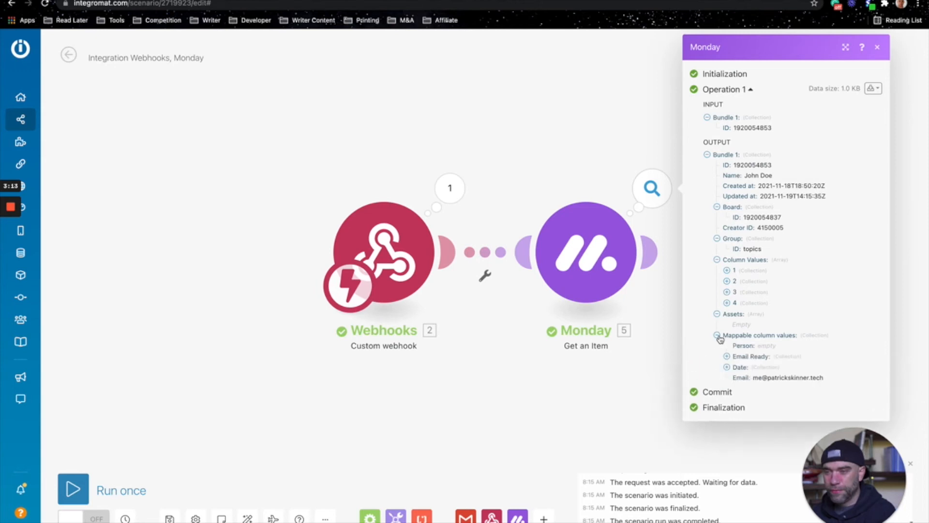
left_click(623, 383)
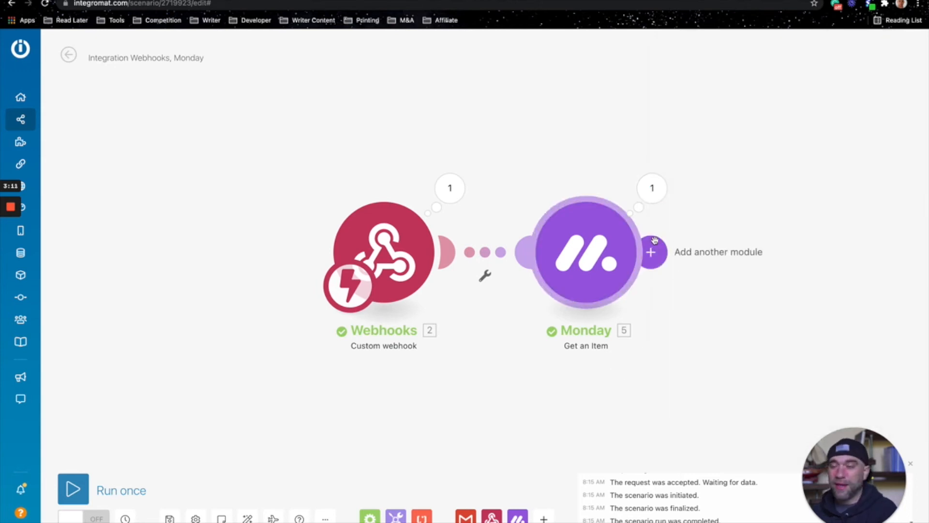
Step: Add a Gmail 'Send an email' module after the Monday module
left_click(654, 250)
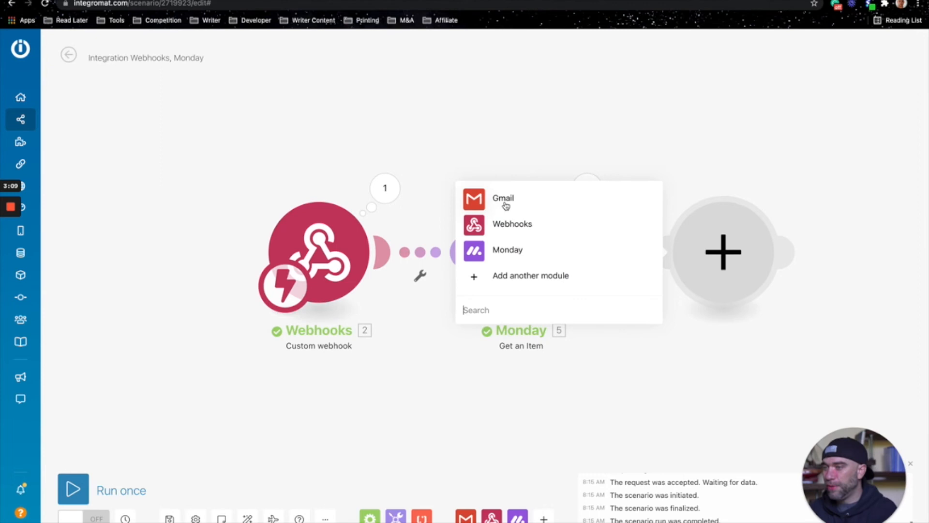
left_click(501, 208)
left_click(514, 110)
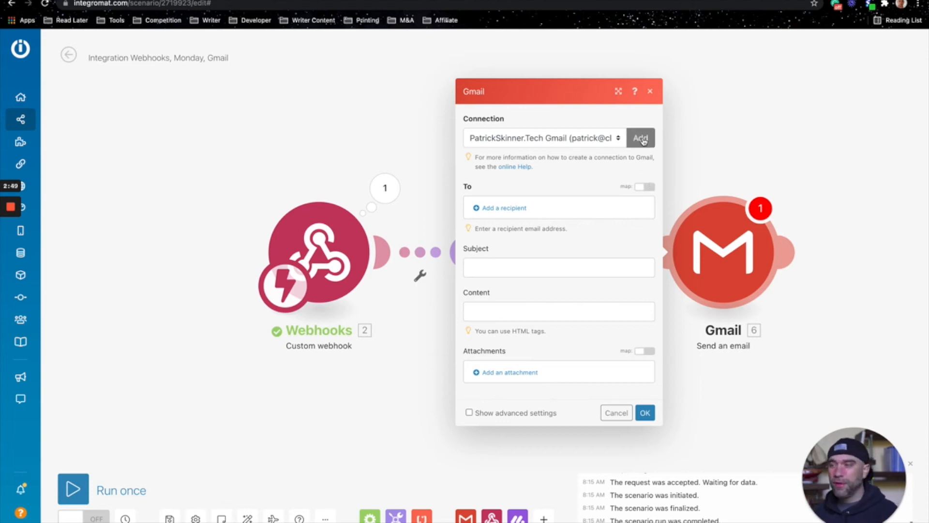
Step: Add a recipient mapped to the Monday item's Mappable column values Email
left_click(517, 209)
left_click(602, 215)
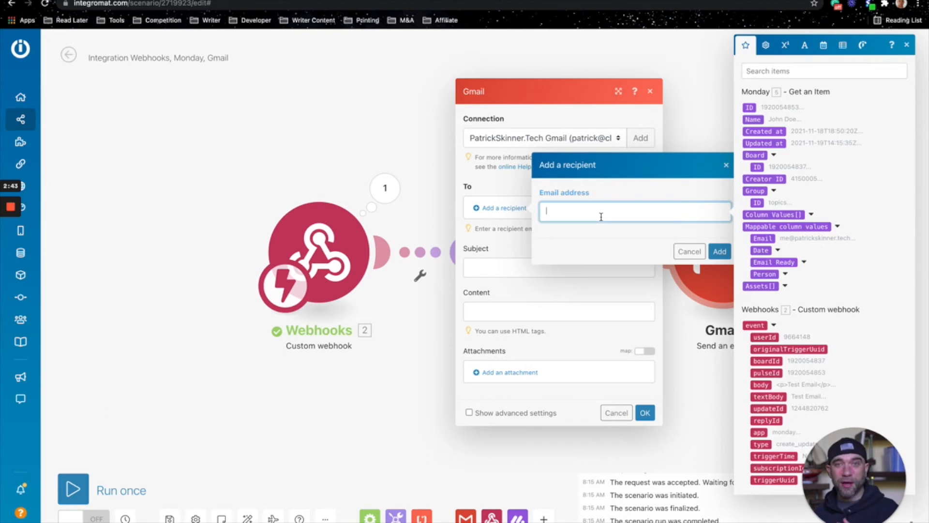
left_click(771, 238)
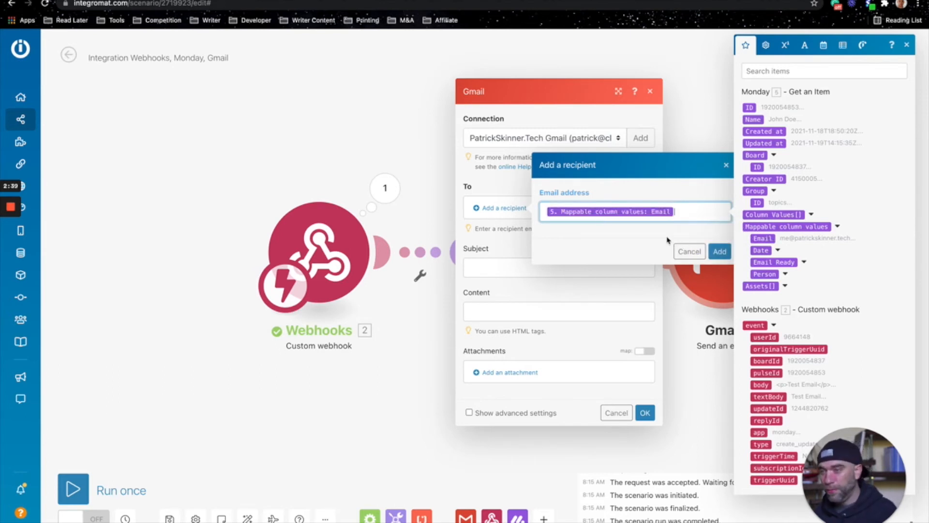
left_click(716, 234)
left_click(719, 252)
Step: Set the subject to 'Test Email for, ' followed by the mapped item Name
left_click(594, 280)
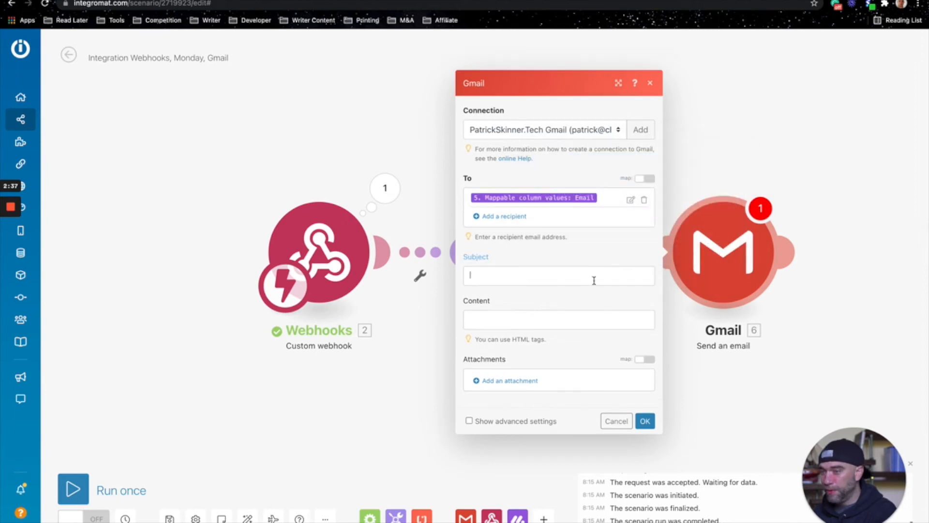
type("Test Email")
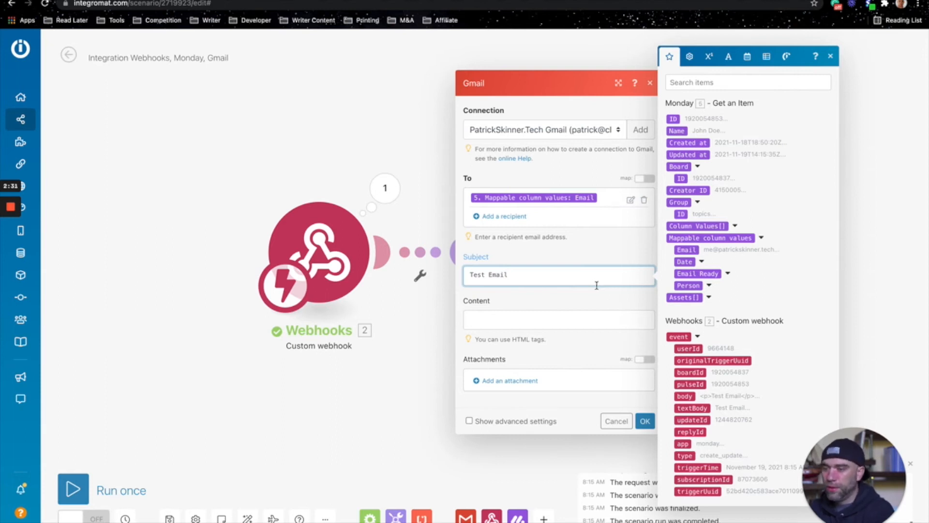
type(" for")
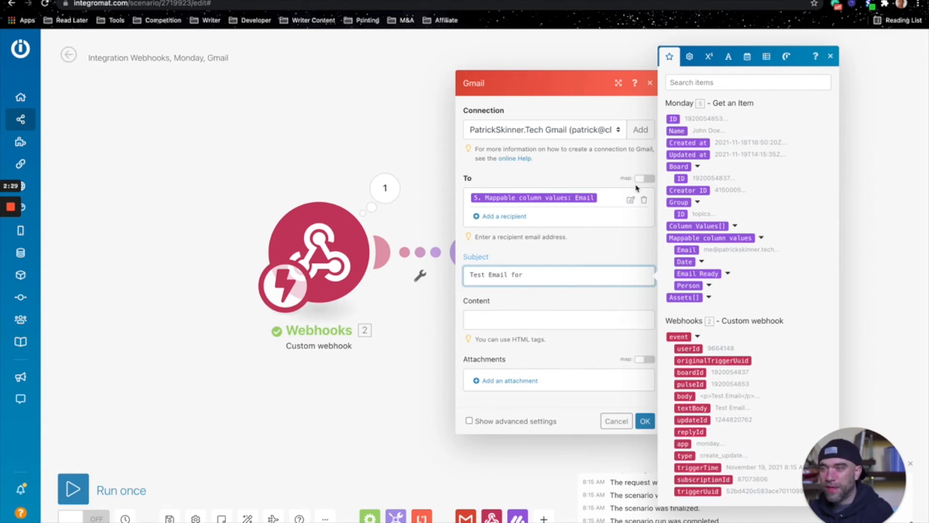
key("BackSpace")
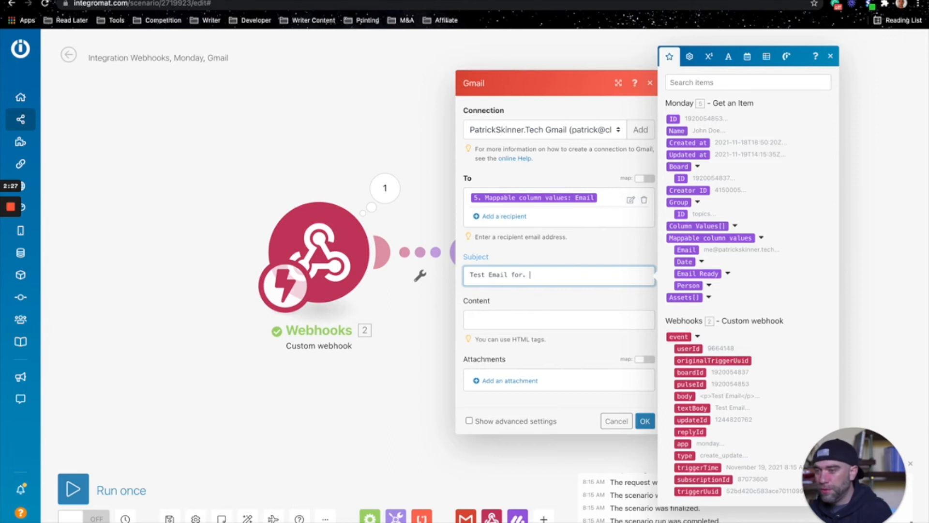
left_click(677, 131)
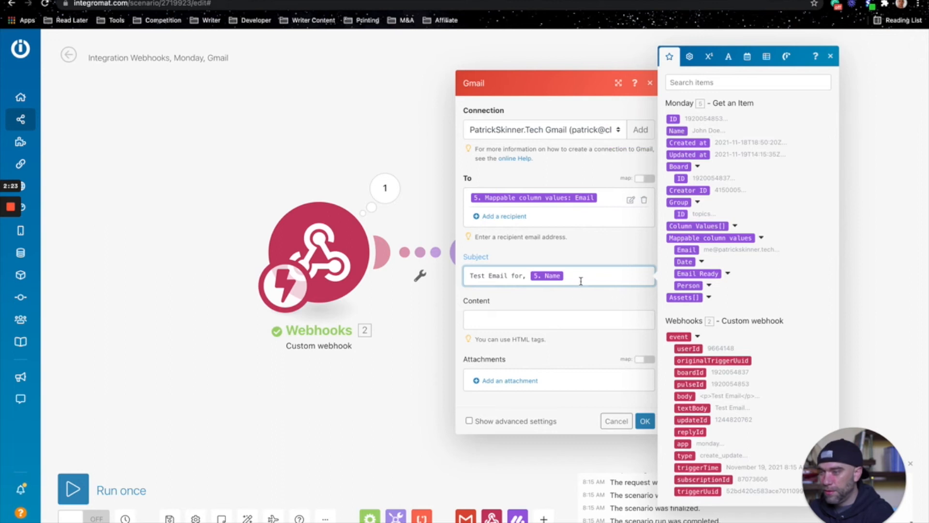
left_click(579, 301)
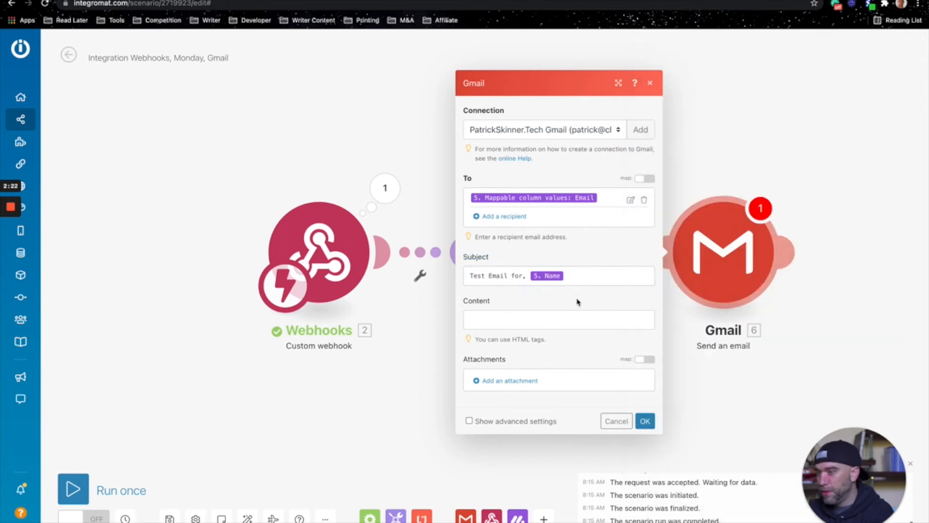
Step: Map the webhook's textBody into the email Content field
left_click(560, 327)
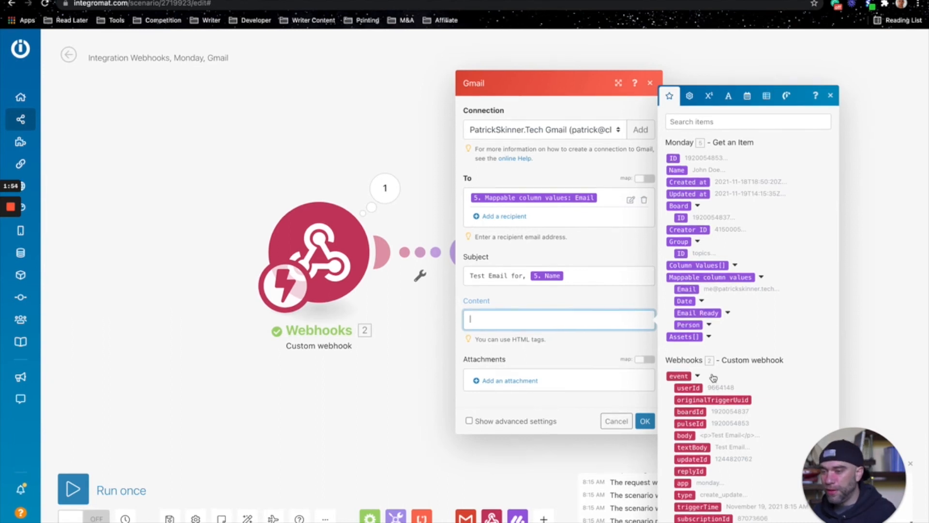
left_click(693, 449)
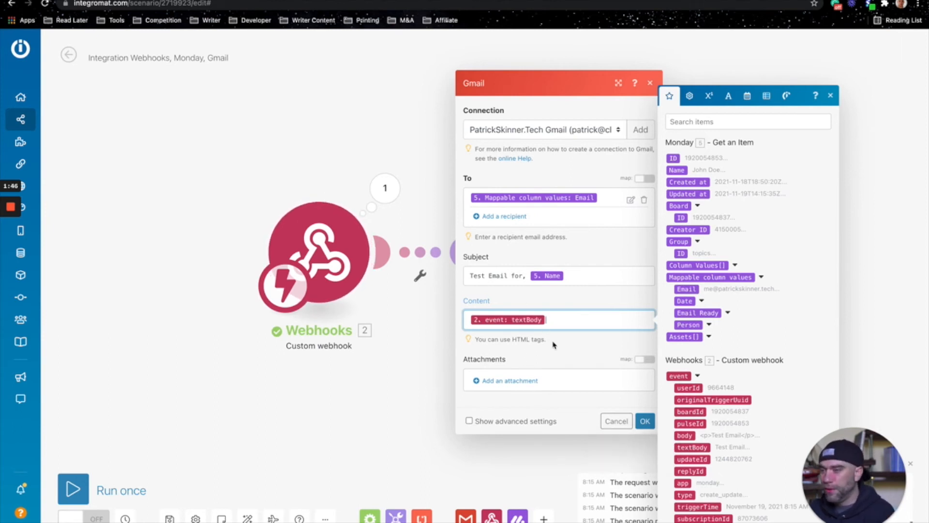
left_click(562, 358)
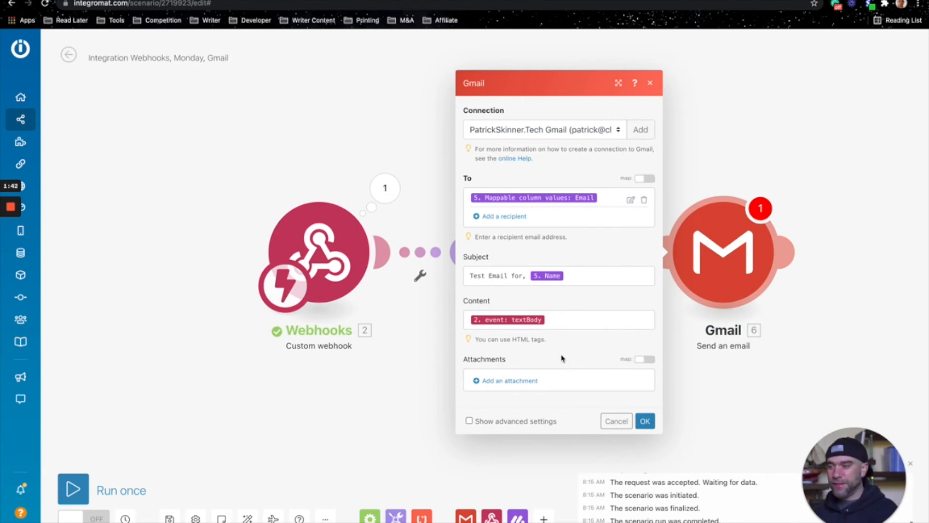
Step: Show advanced settings, enter a custom sender e-mail address in the From field, and confirm the Gmail module
left_click(469, 421)
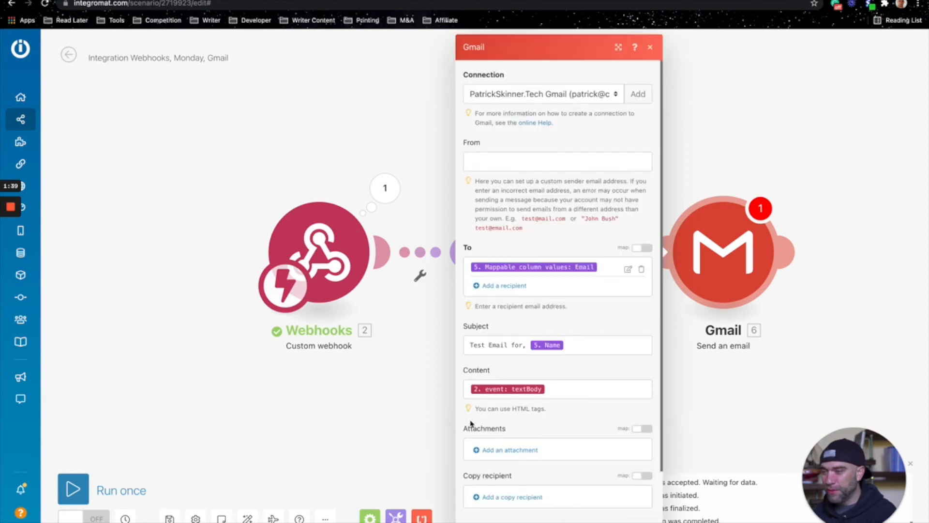
left_click(561, 165)
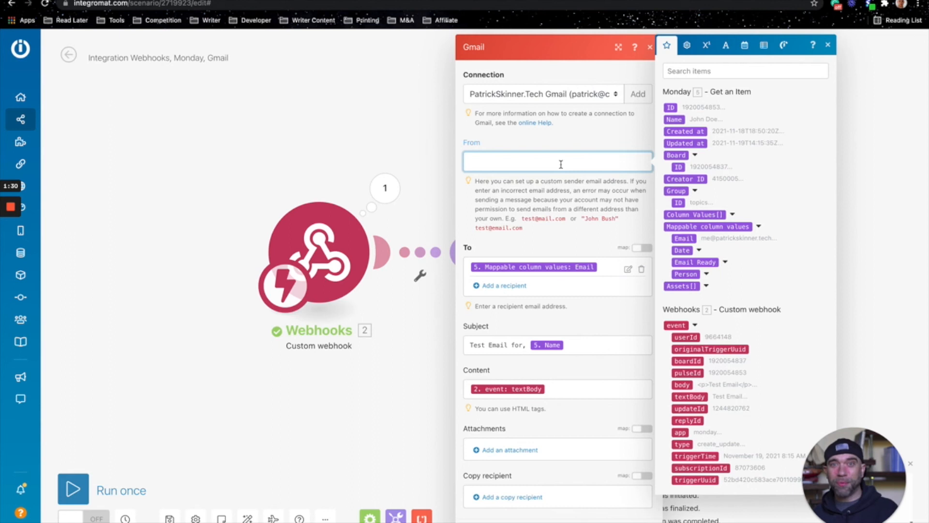
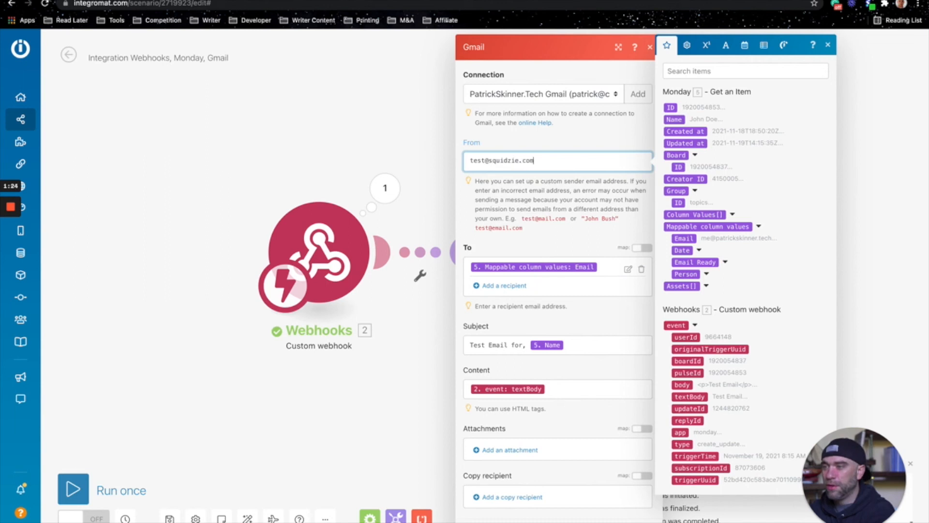
left_click(609, 198)
scroll(580, 277, "down", 2)
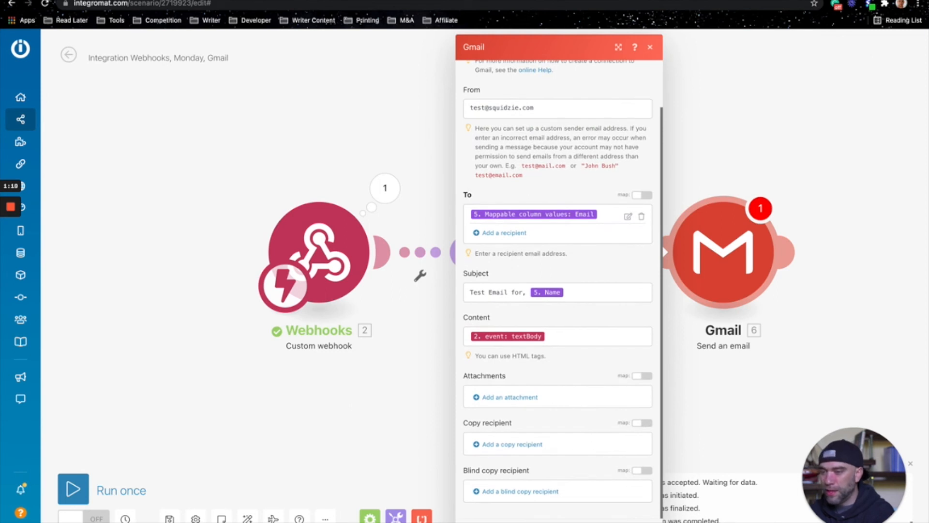
left_click(699, 413)
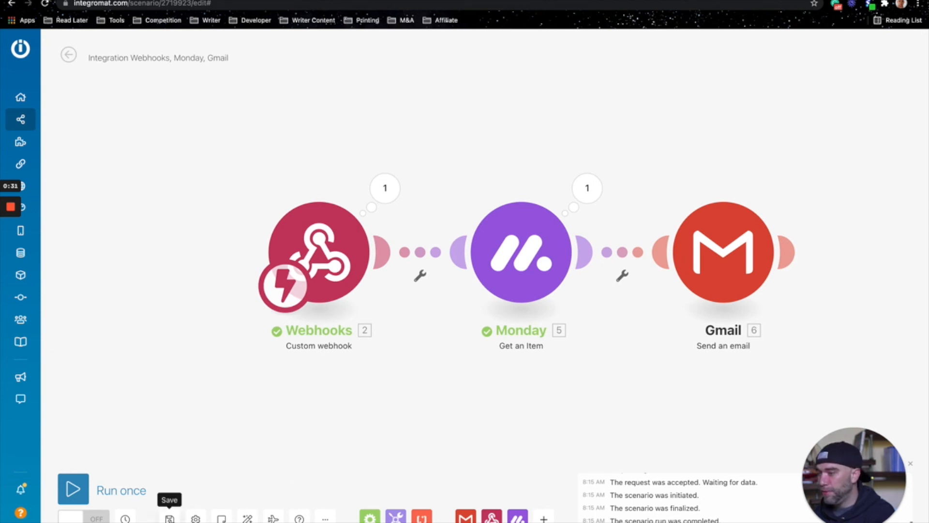
Step: Run the scenario once
left_click(72, 491)
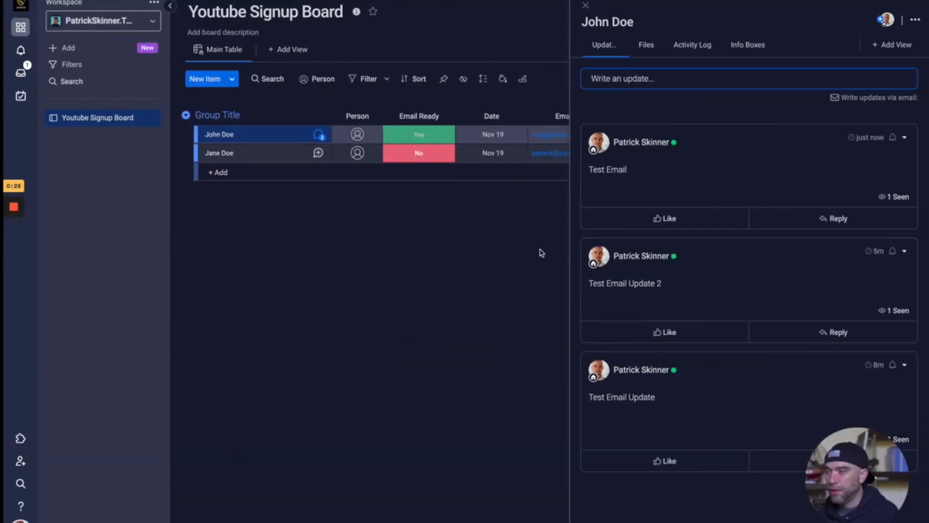
Step: Switch to monday.com and post the update 'Final Test Email' on the John Doe item
left_click(699, 81)
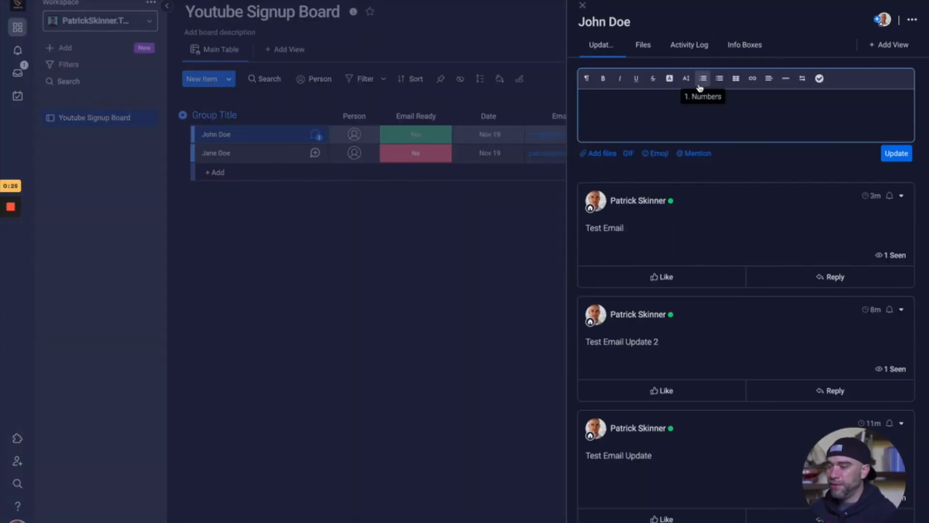
type("Final Test Email")
left_click(894, 154)
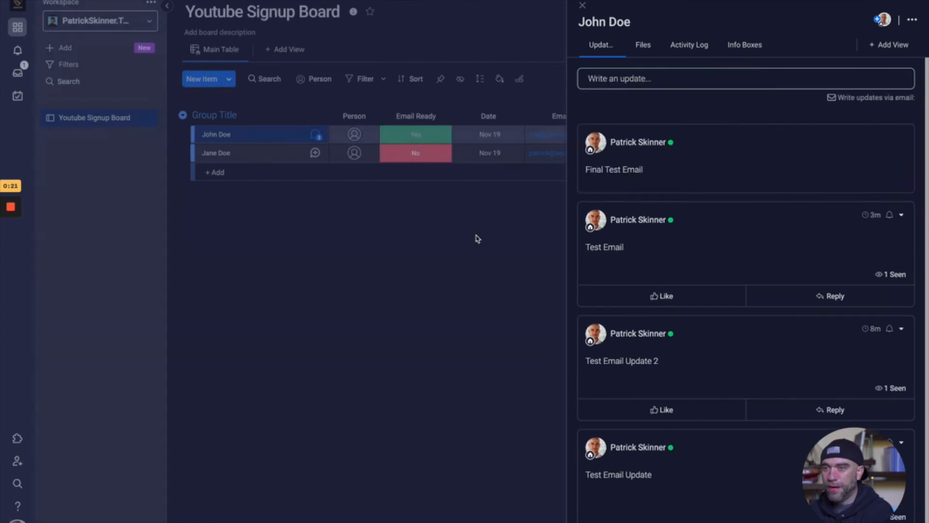
Step: Switch to Gmail and examine the received email's sender, recipient details, subject and body
key("ctrl+Left")
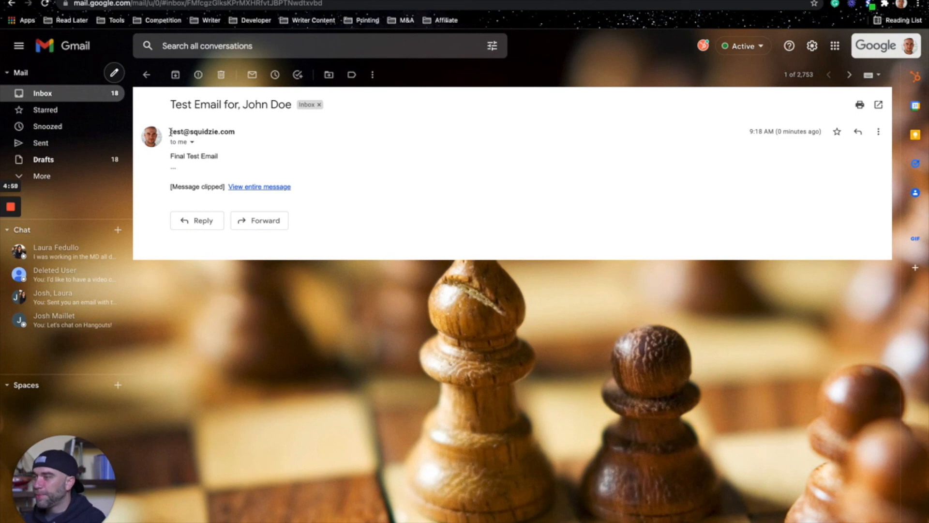
left_click(260, 127)
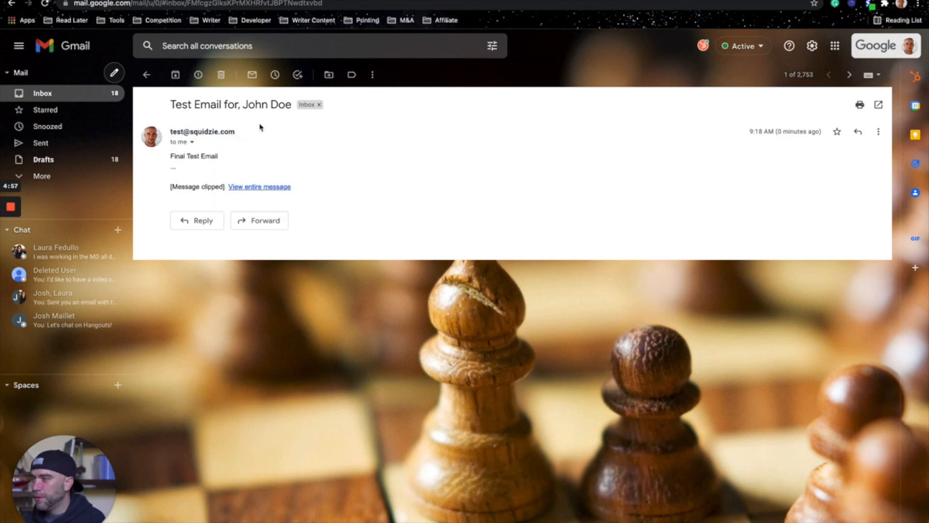
left_click(192, 142)
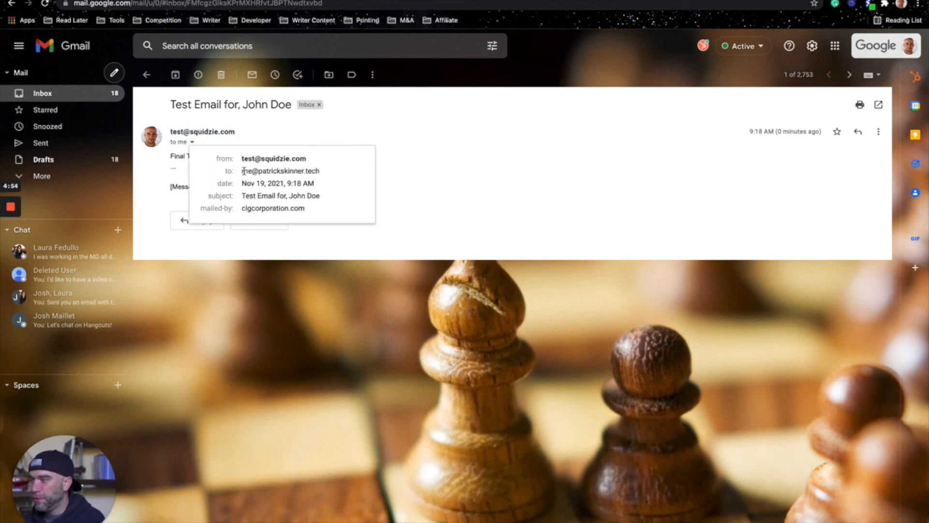
mouse_move(246, 171)
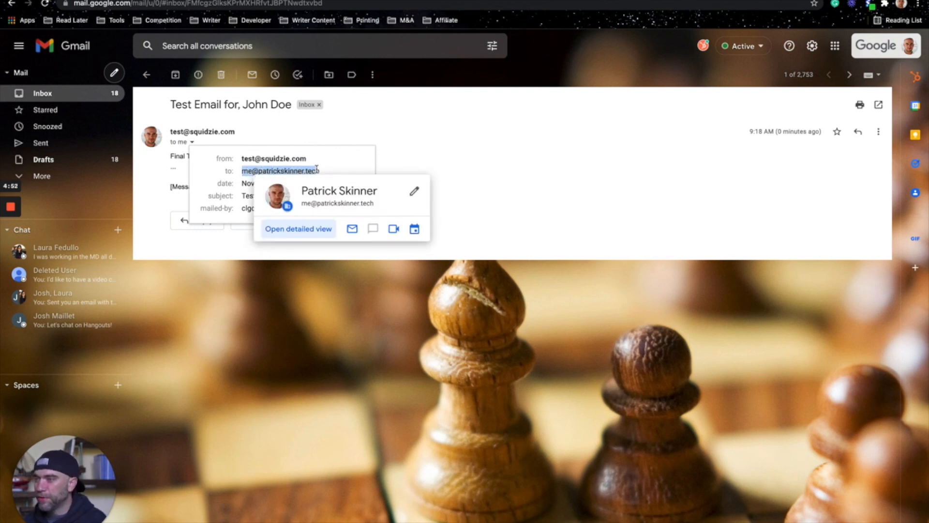
left_click(382, 143)
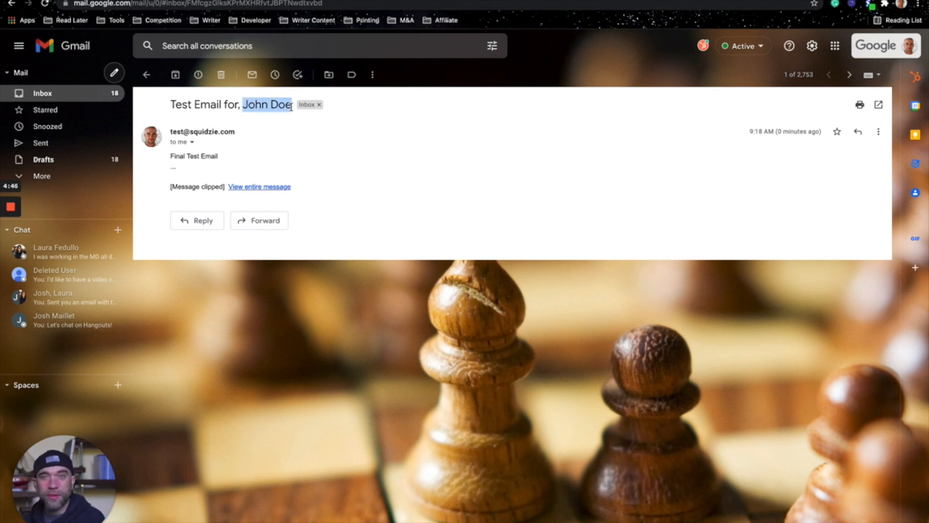
left_click(187, 157)
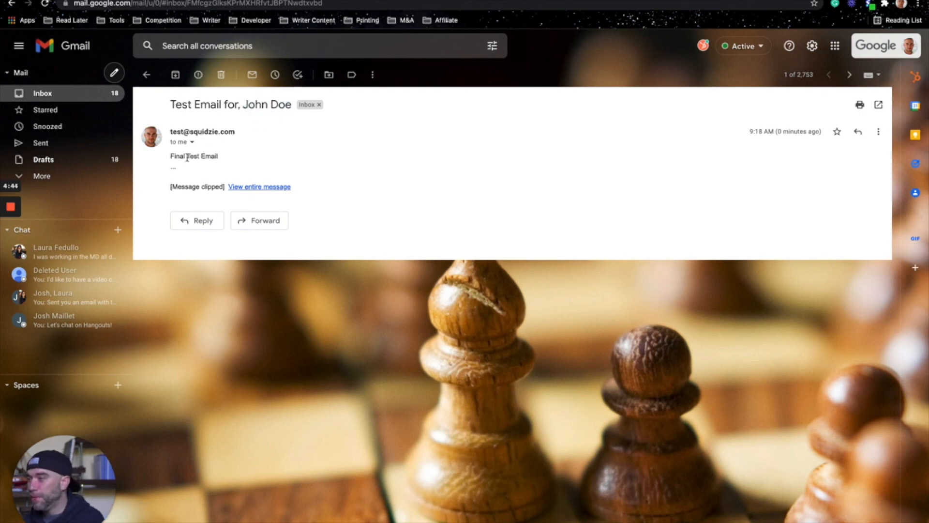